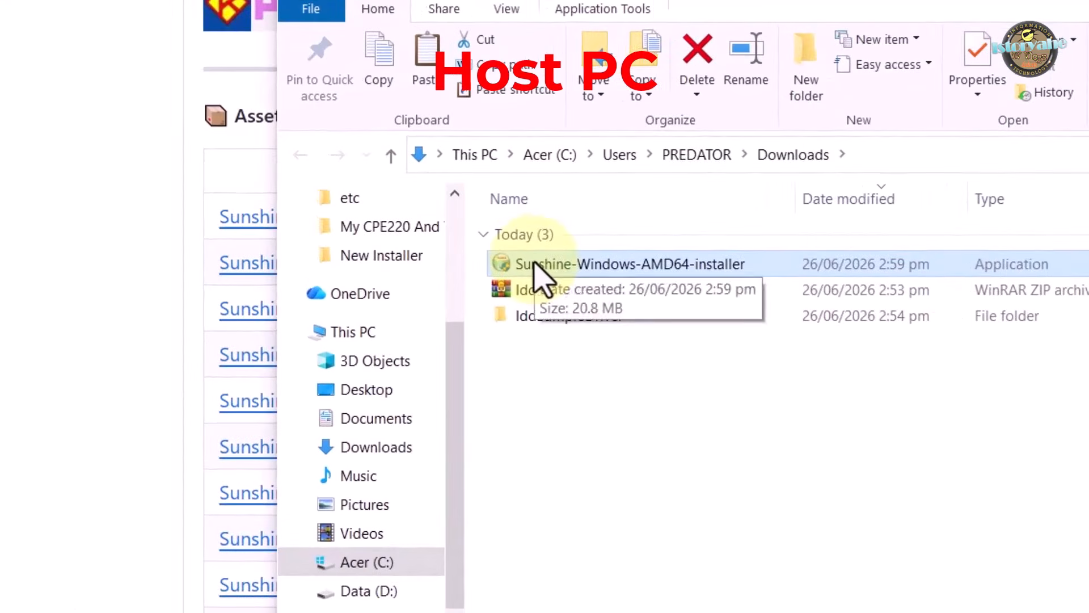
# Run the Sunshine-Windows-AMD64-installer as administrator, accept the license and install Sunshine with the default location, shortcuts and components
pyautogui.rightClick(535, 264)
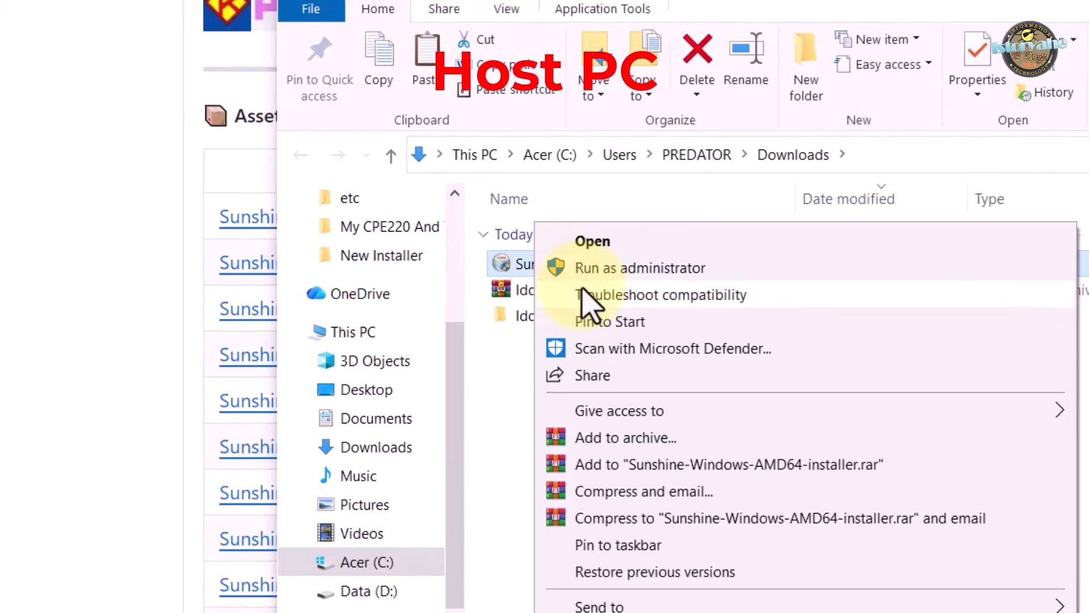
pyautogui.click(594, 270)
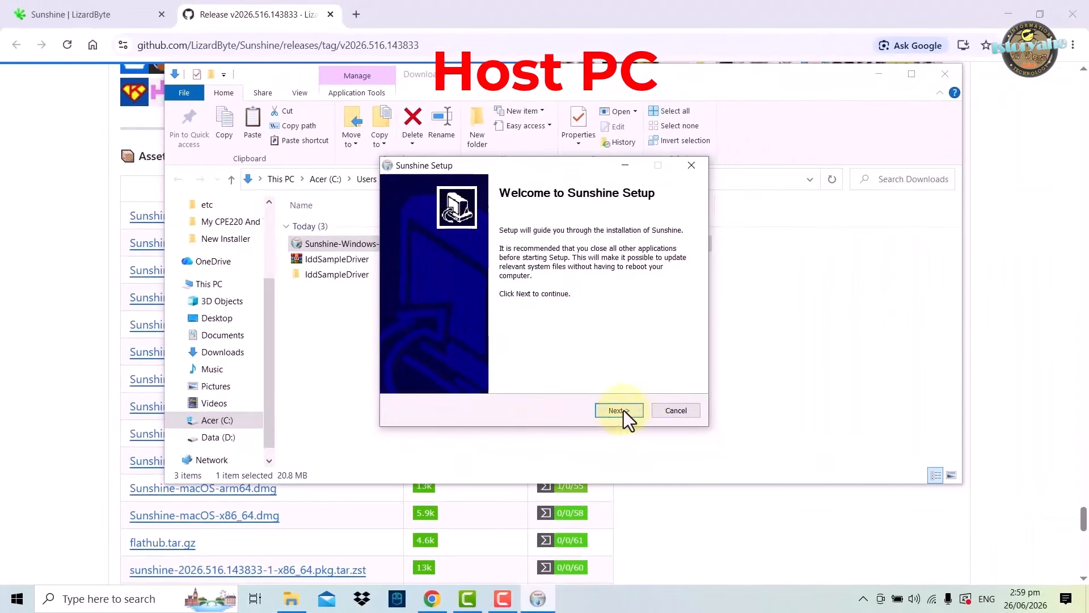
pyautogui.click(612, 410)
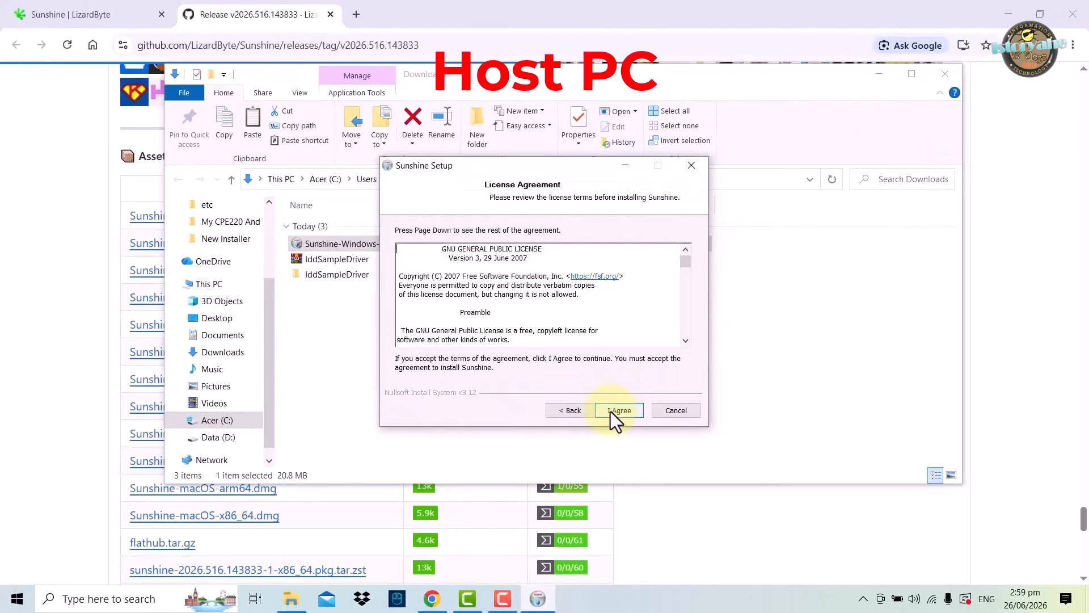
pyautogui.click(608, 413)
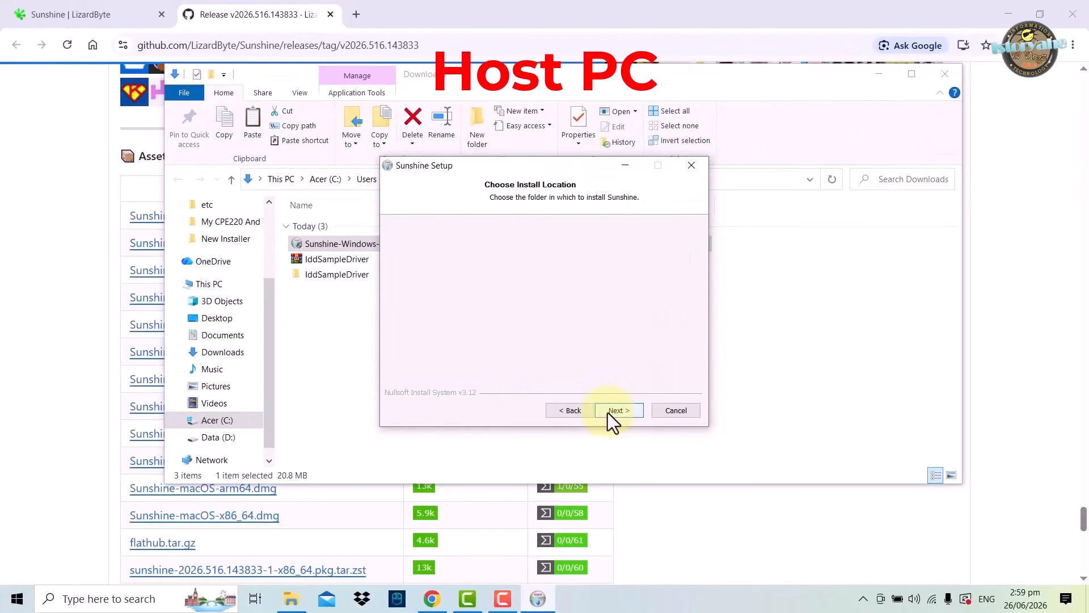
pyautogui.click(609, 411)
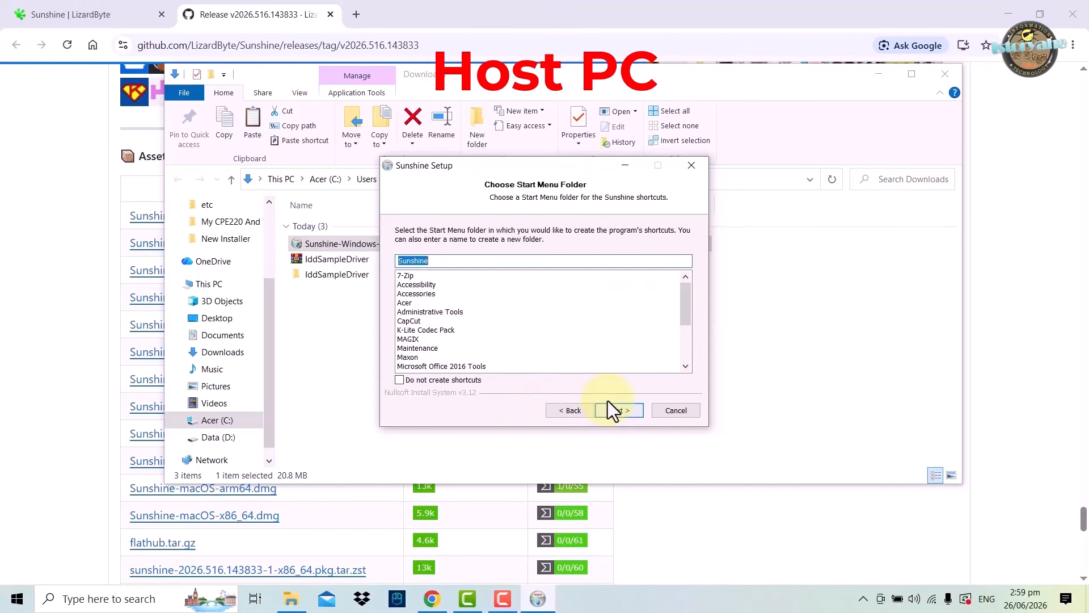
pyautogui.click(613, 411)
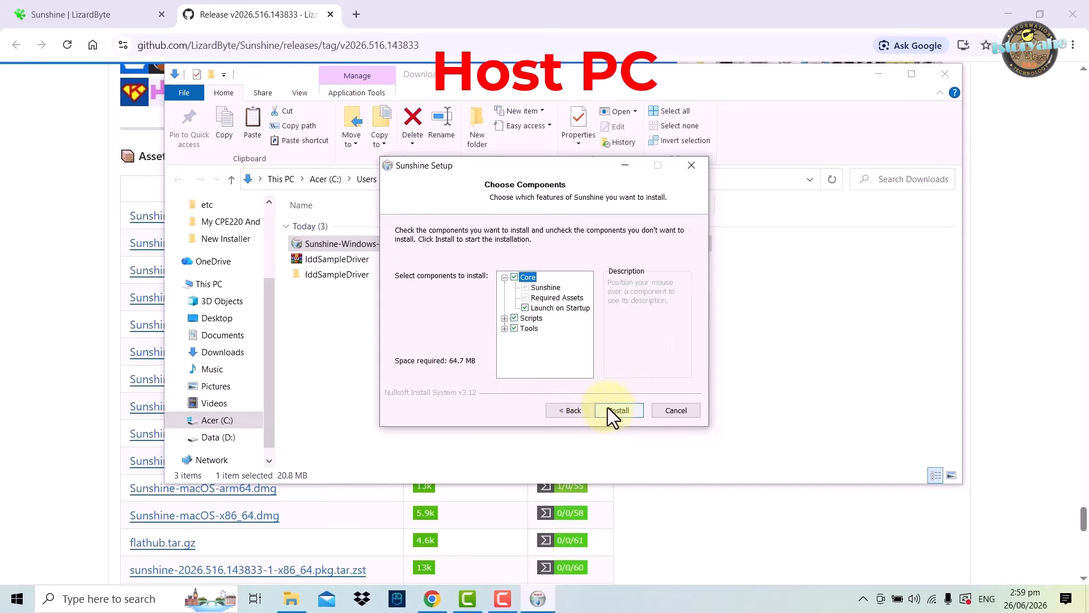
pyautogui.click(617, 411)
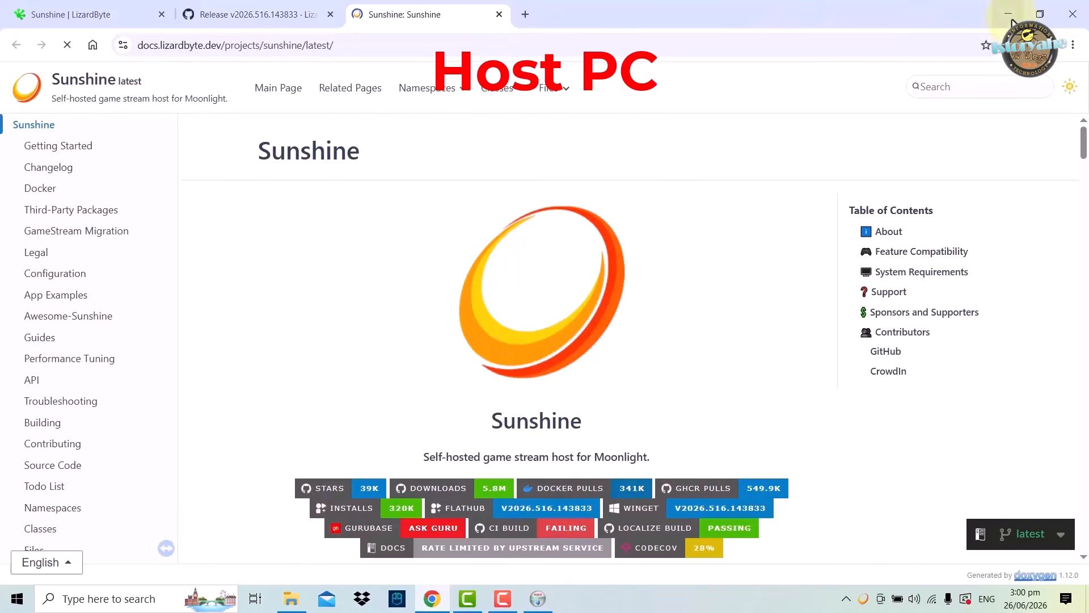
# Close the browser, finish the Sunshine setup and close the Downloads folder
pyautogui.click(1070, 19)
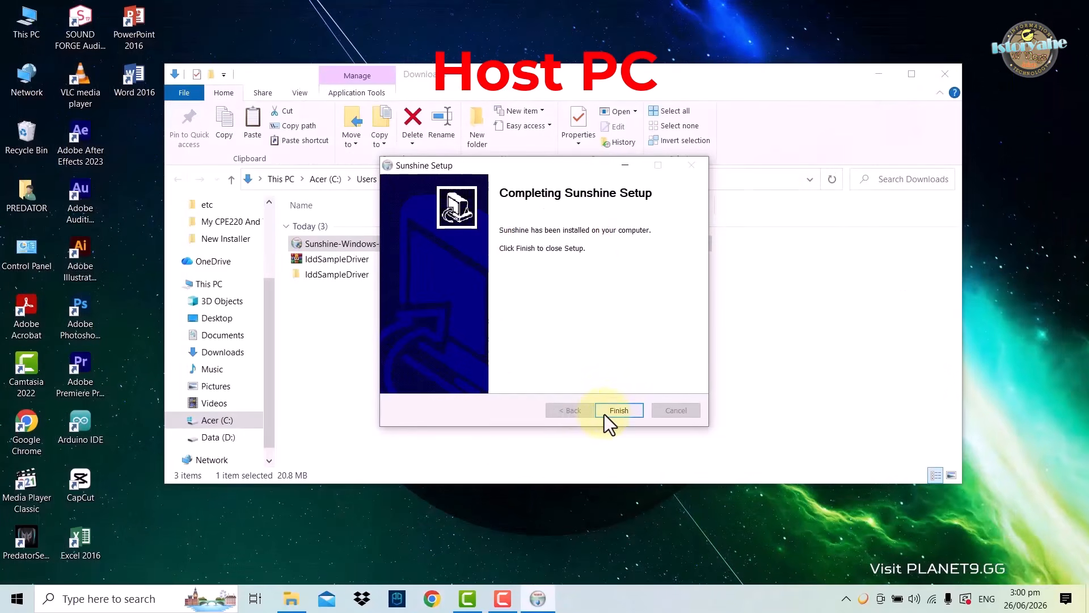
pyautogui.click(619, 410)
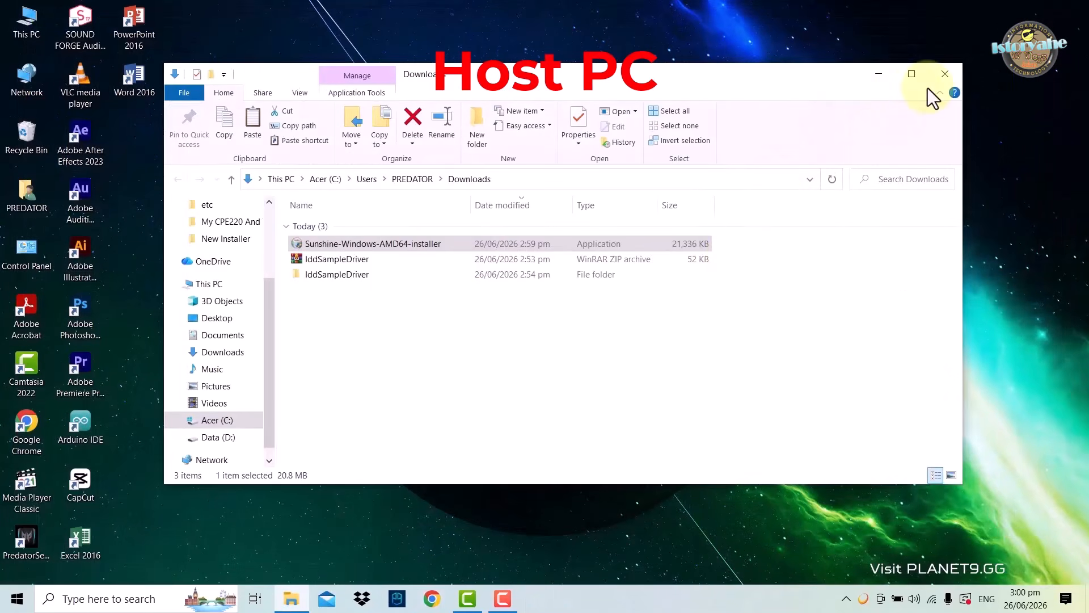
pyautogui.click(945, 74)
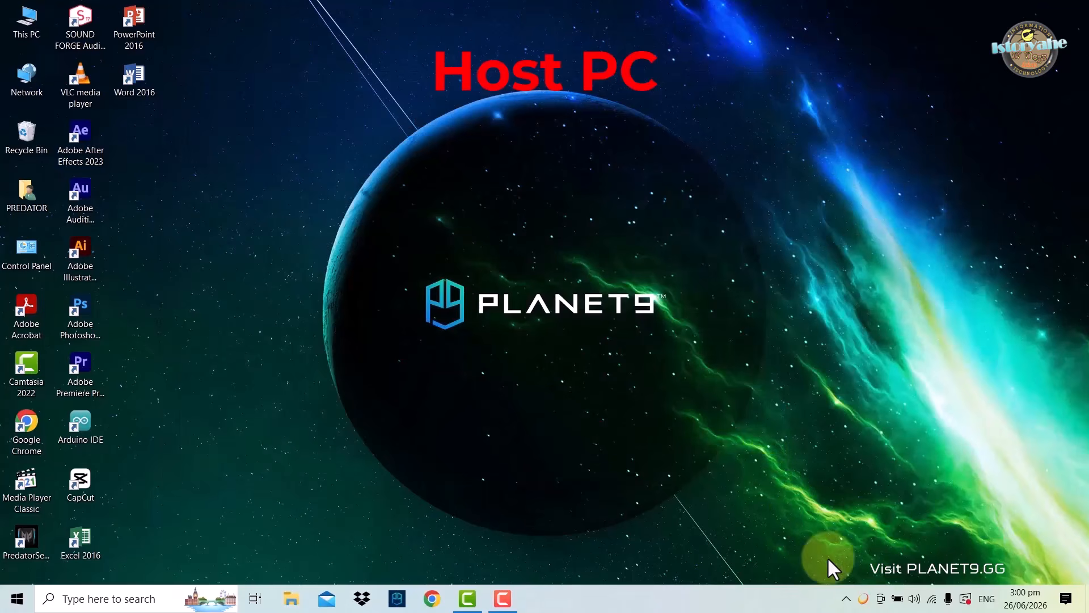
# Open the Sunshine web interface from its running background app and proceed past the browser's privacy warning
pyautogui.rightClick(863, 601)
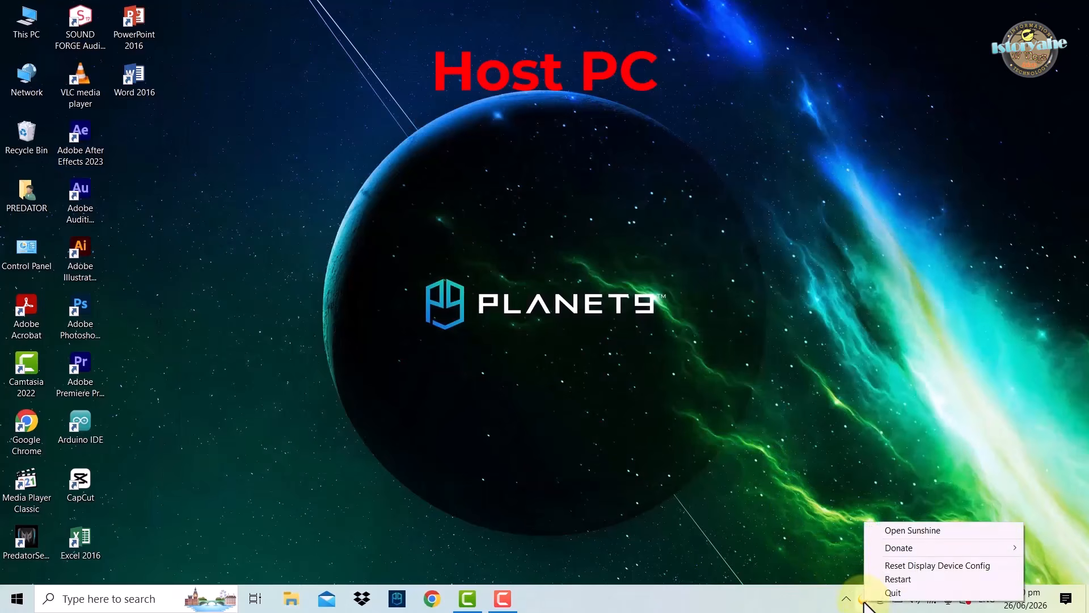
pyautogui.click(907, 531)
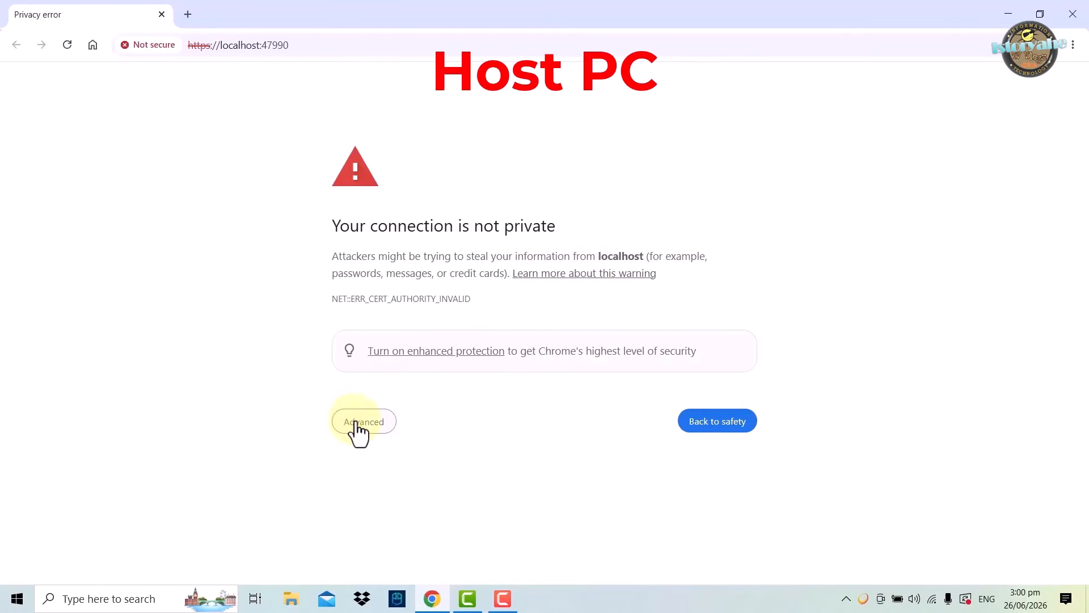
pyautogui.click(357, 422)
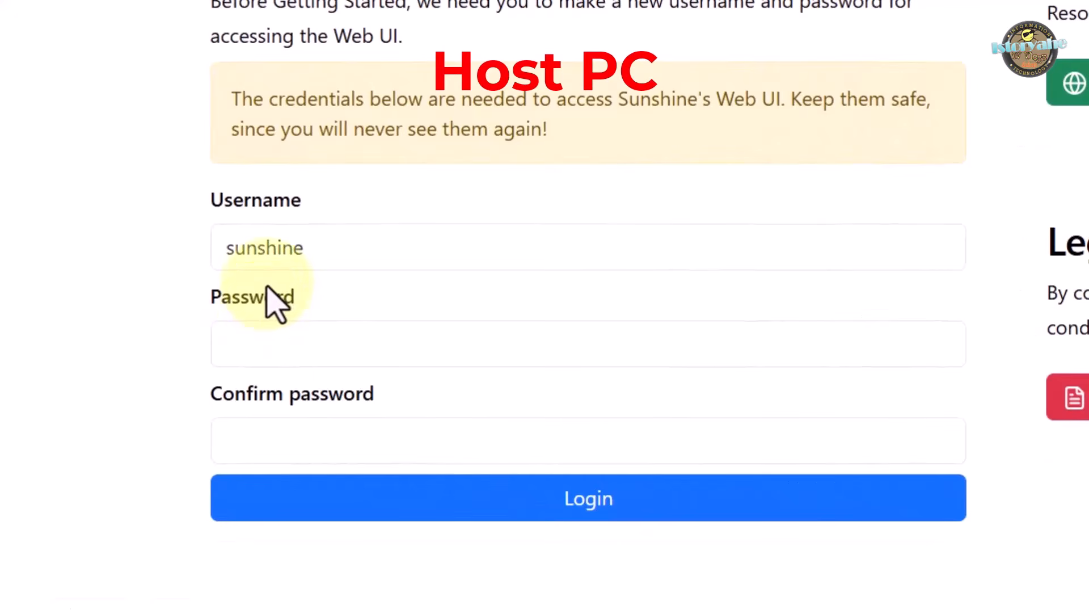
# Create and confirm the Web UI password for the username sunshine, and sign in to the web interface with it
pyautogui.click(284, 354)
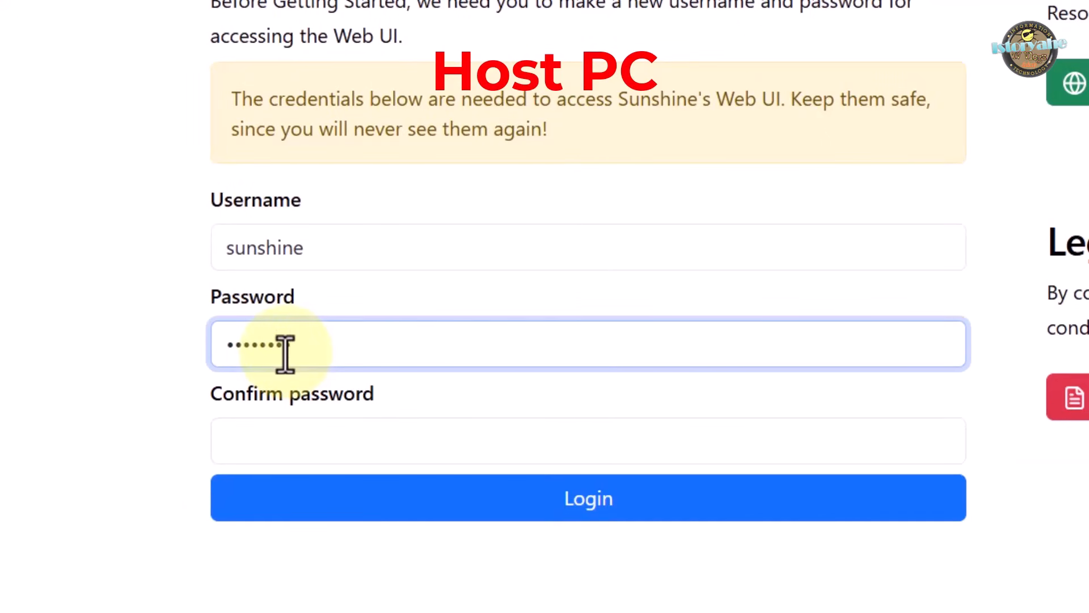
pyautogui.click(275, 444)
pyautogui.write('••')
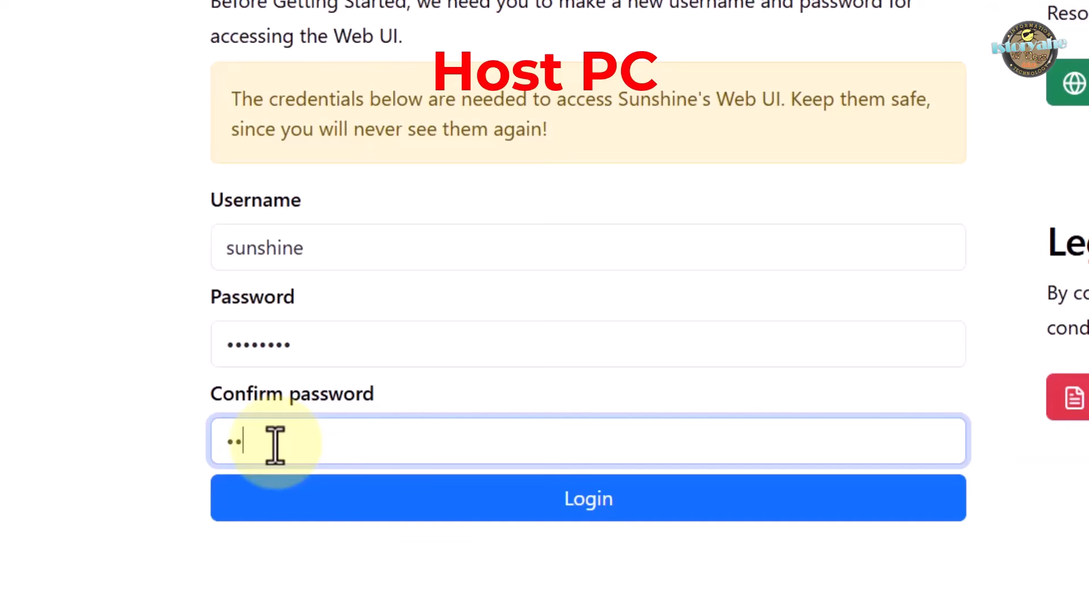
pyautogui.write('••')
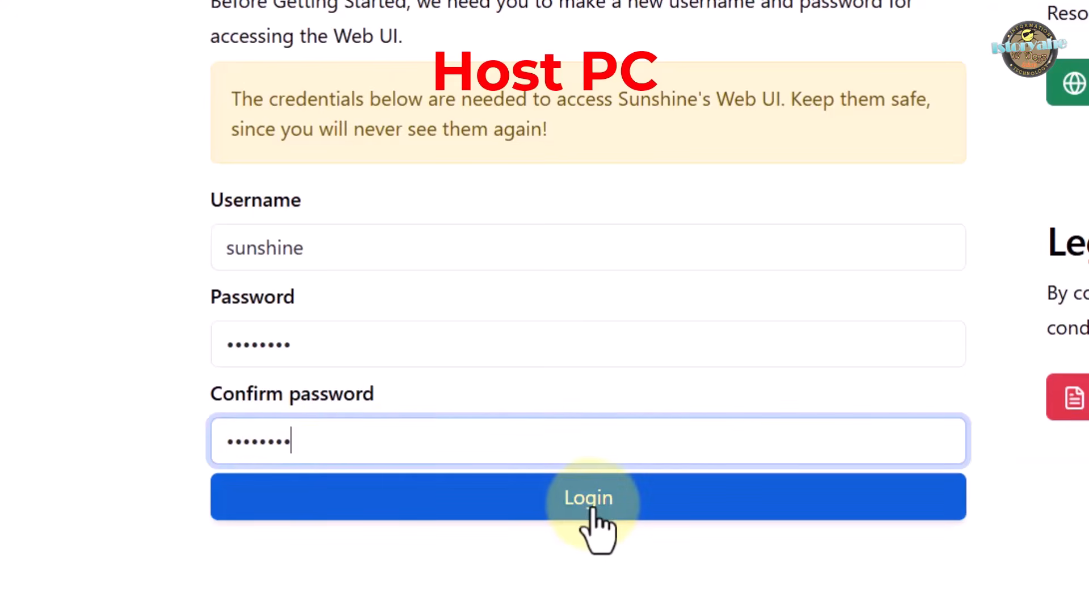
pyautogui.click(564, 504)
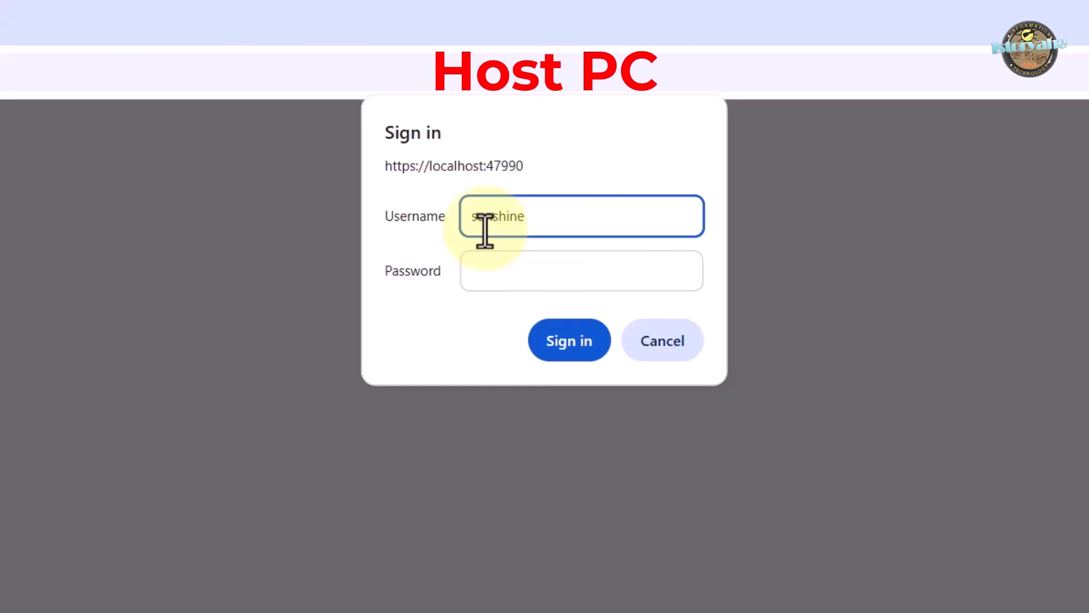
pyautogui.click(525, 282)
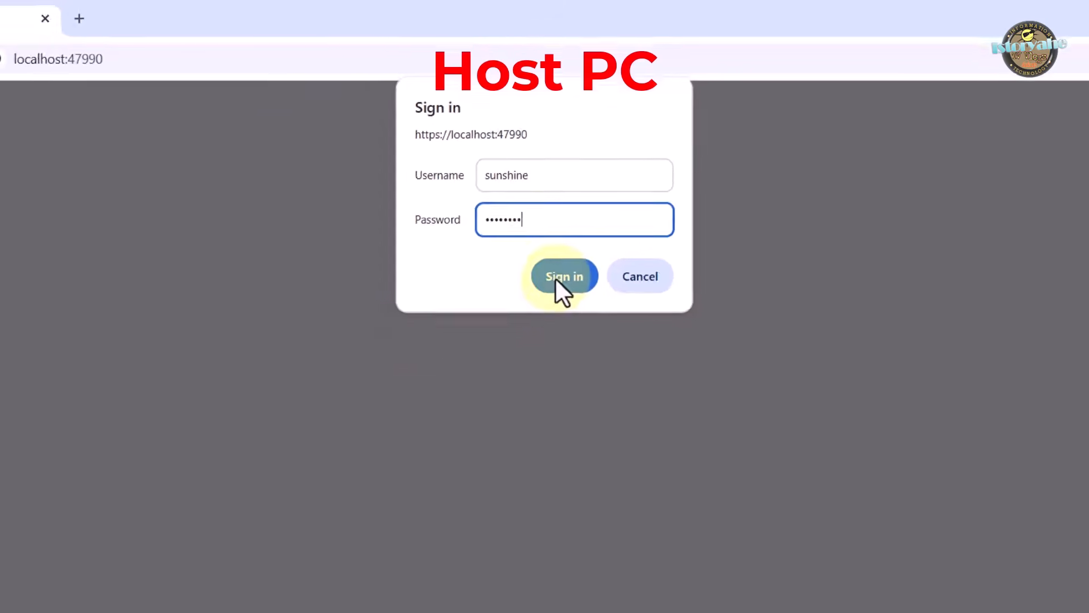
pyautogui.click(557, 278)
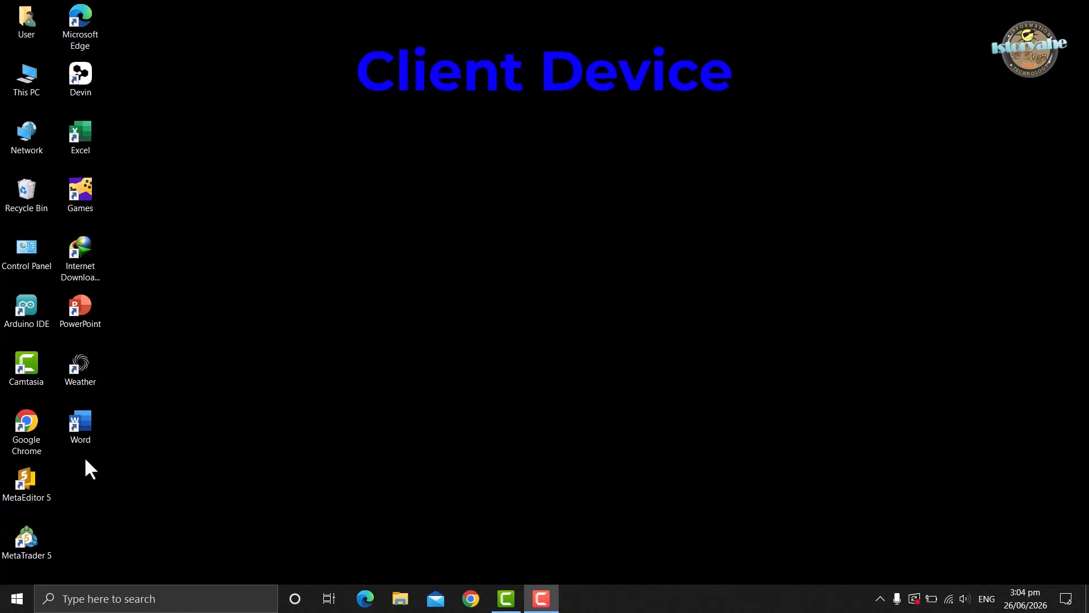
# Switch to Google Chrome on the client device and search Google for "sunshine moonlight"
pyautogui.doubleClick(25, 437)
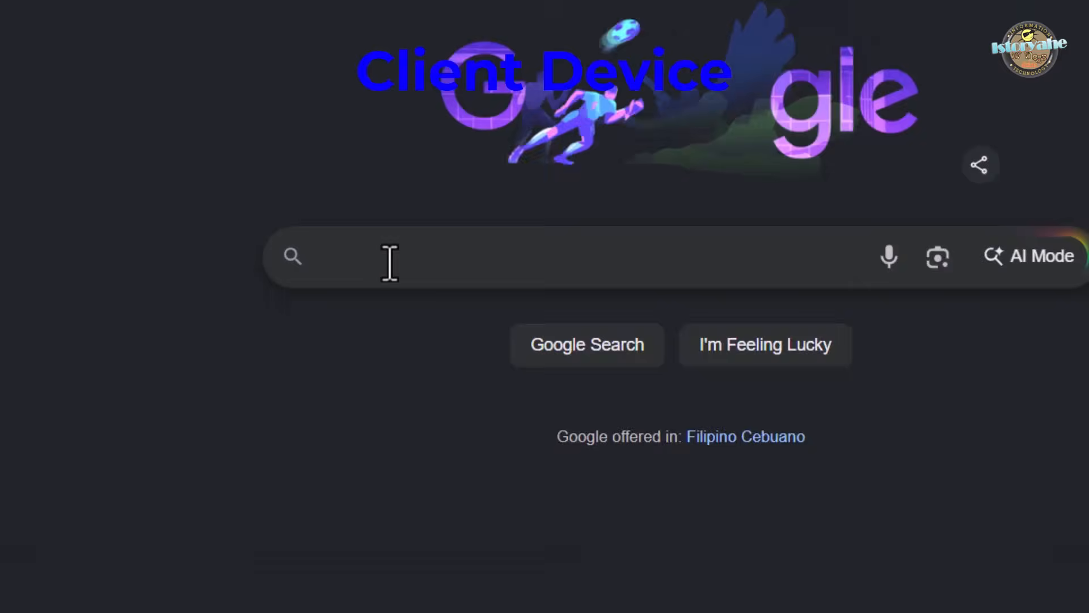
pyautogui.click(390, 262)
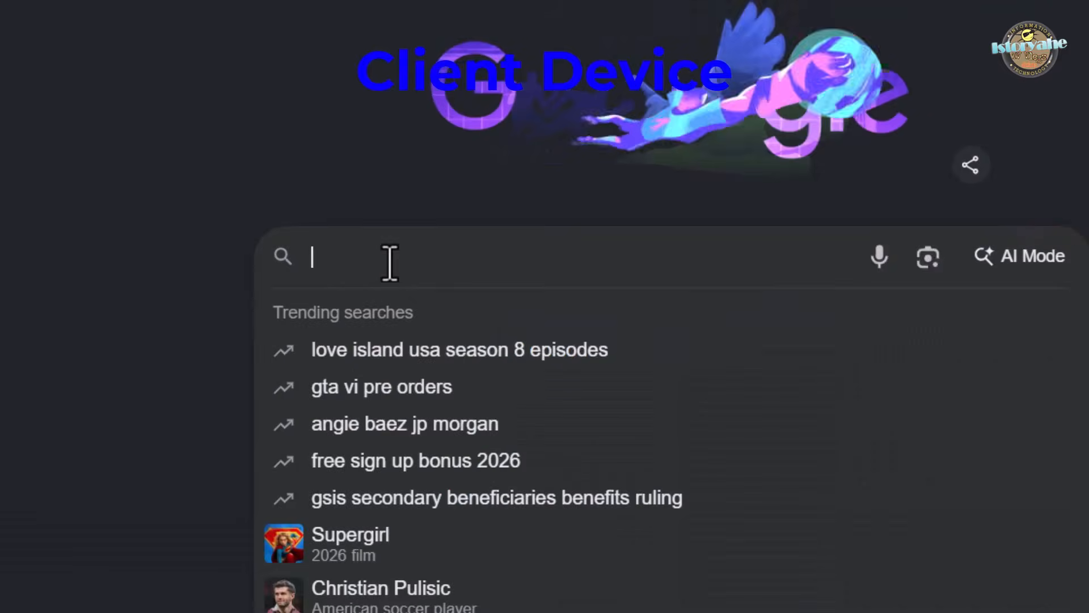
pyautogui.write('sunshi')
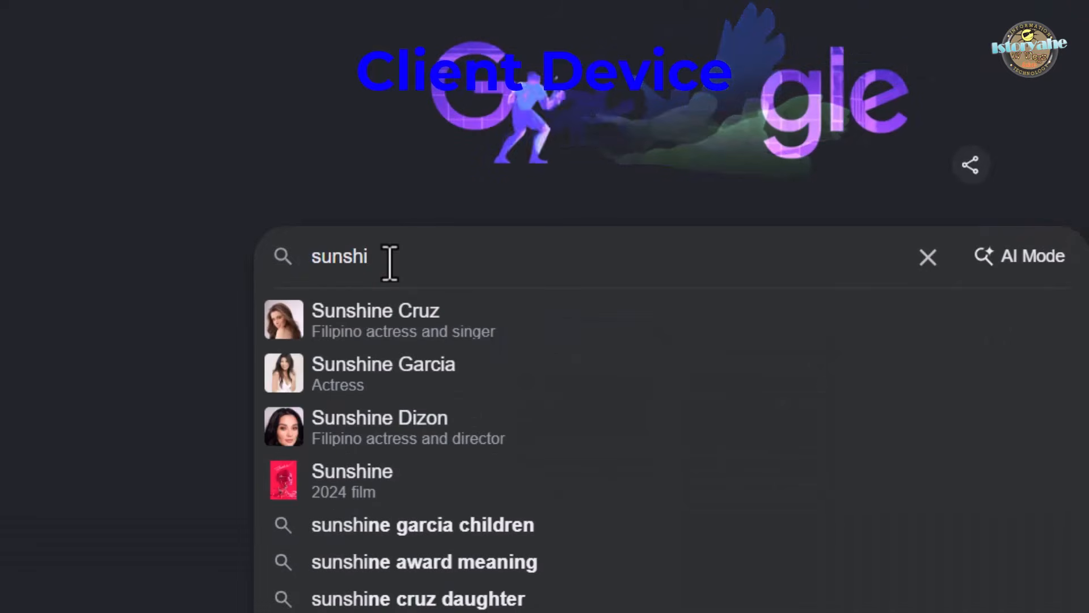
pyautogui.write('ne moonli')
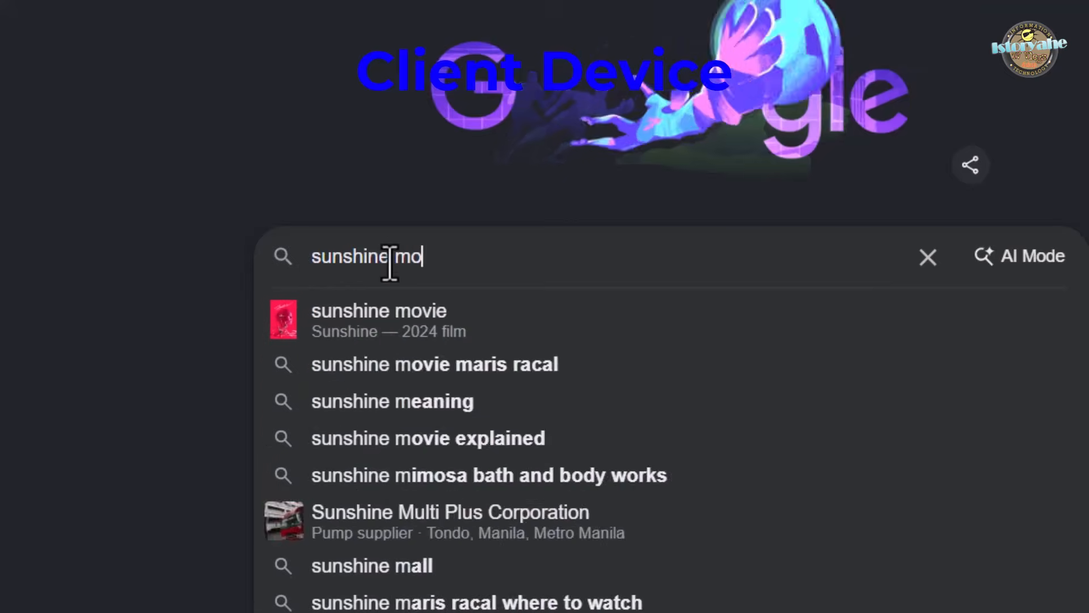
pyautogui.write('ght')
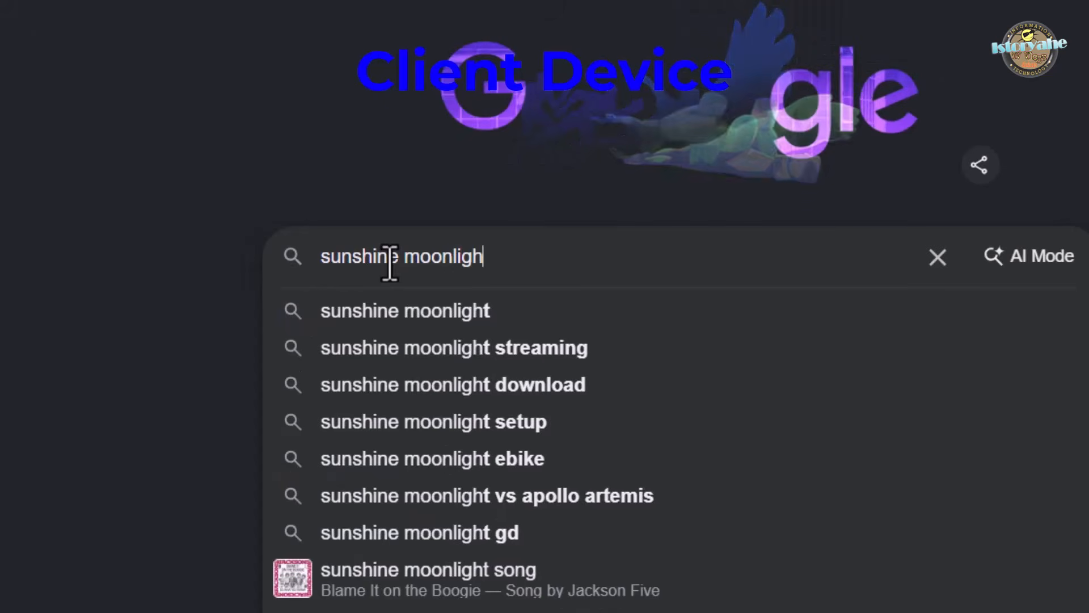
pyautogui.click(363, 309)
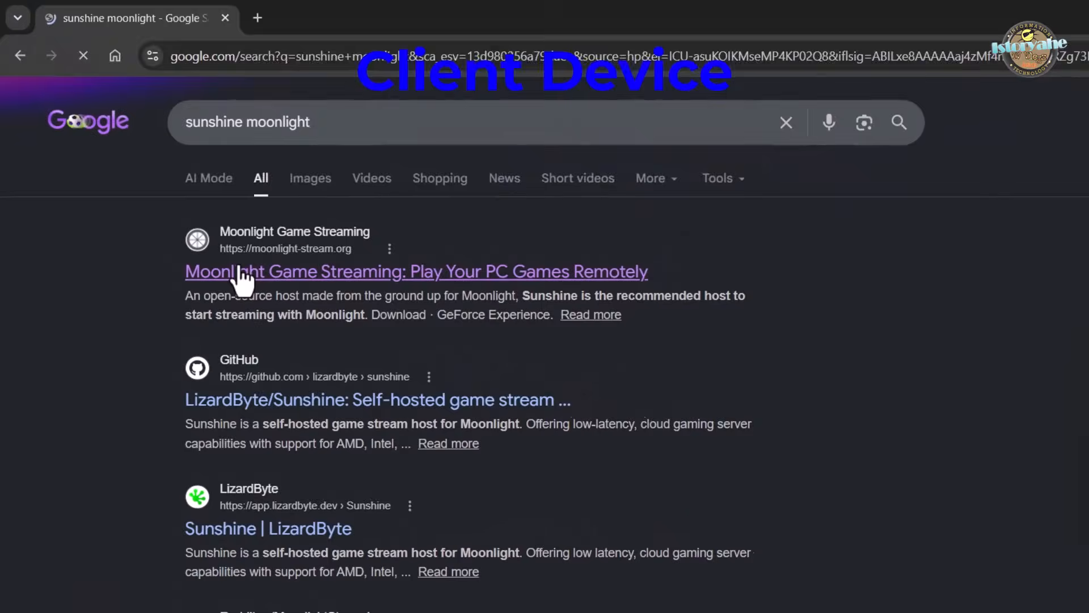
# Open the Moonlight Game Streaming website and go to its client downloads for Windows, macOS, Linux, Steam Link and Raspberry Pi 4
pyautogui.click(239, 270)
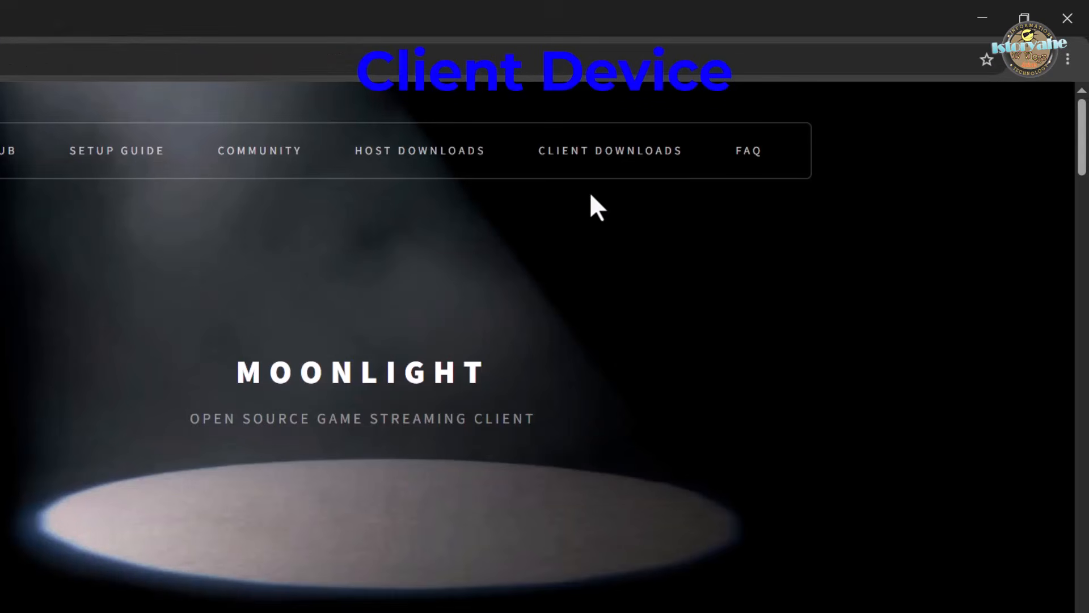
pyautogui.click(554, 166)
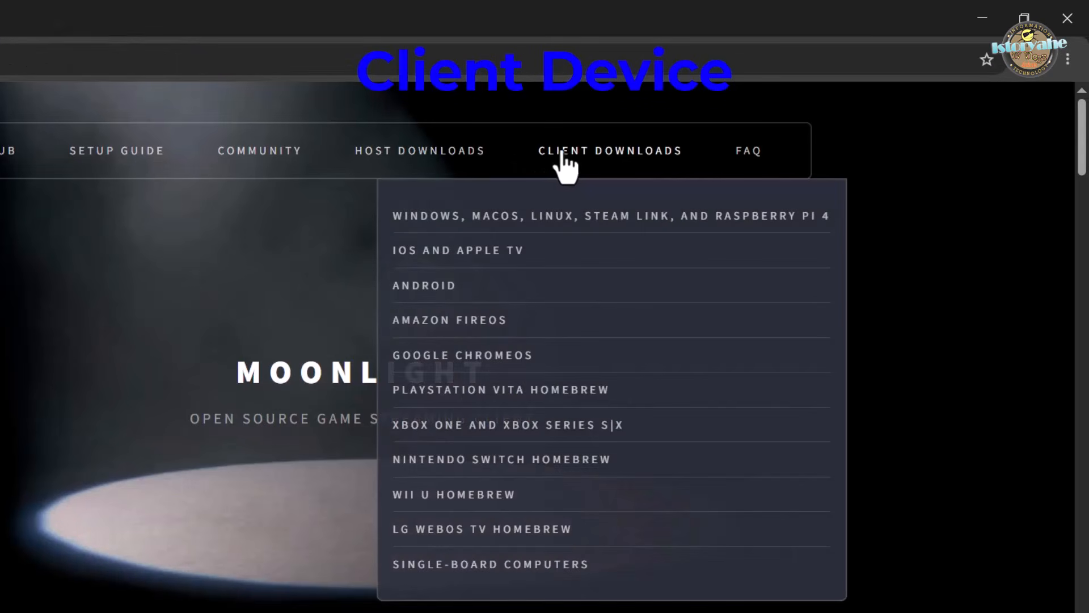
pyautogui.click(438, 217)
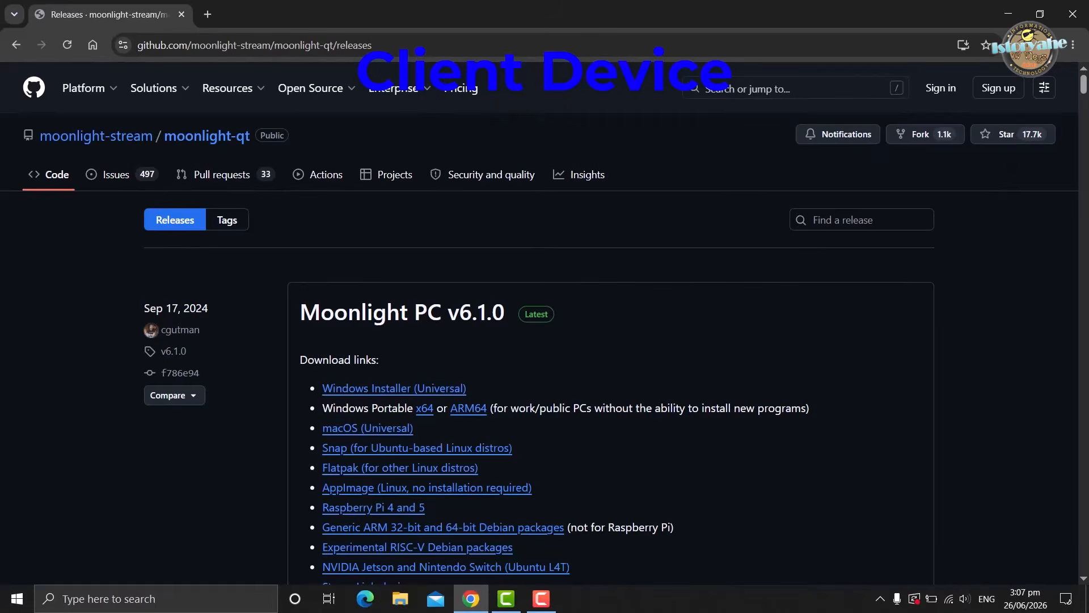
# Show the downloaded MoonlightSetup-6.1.0 file in its folder and run it as administrator
pyautogui.click(1022, 46)
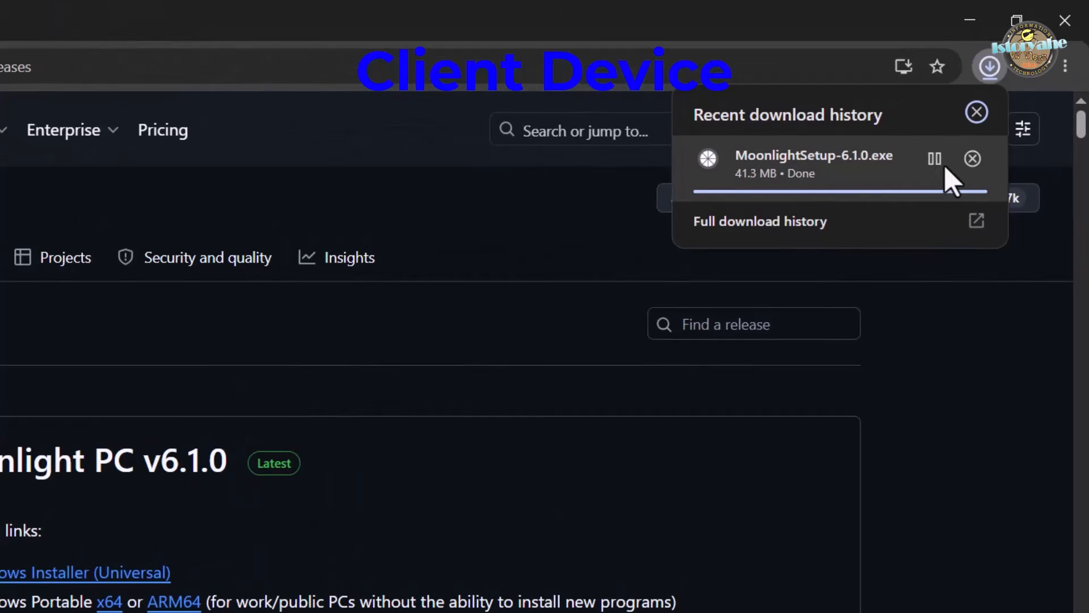
pyautogui.click(937, 161)
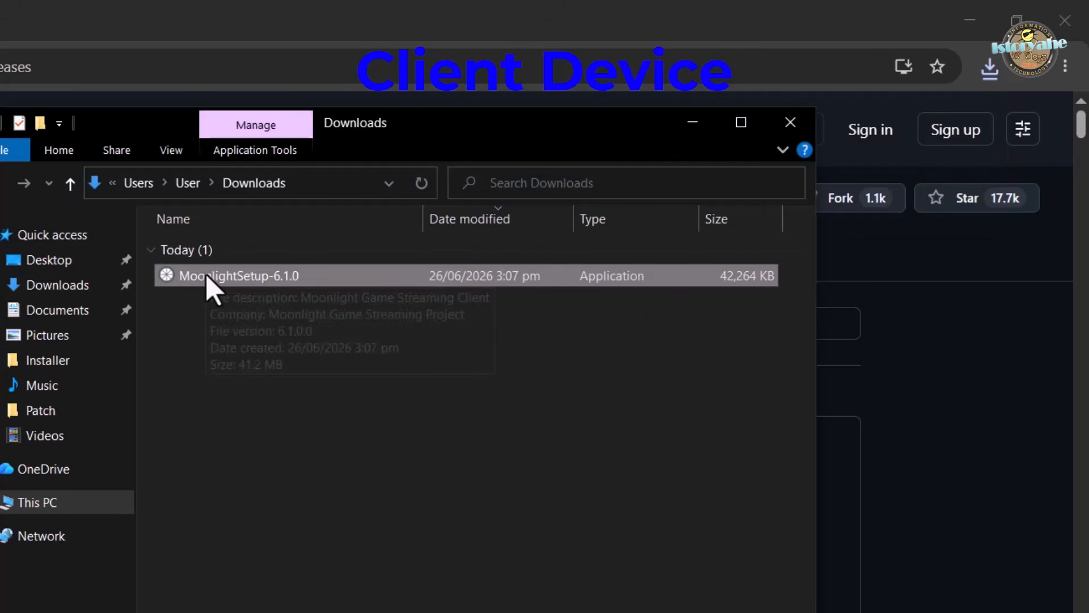
pyautogui.rightClick(206, 276)
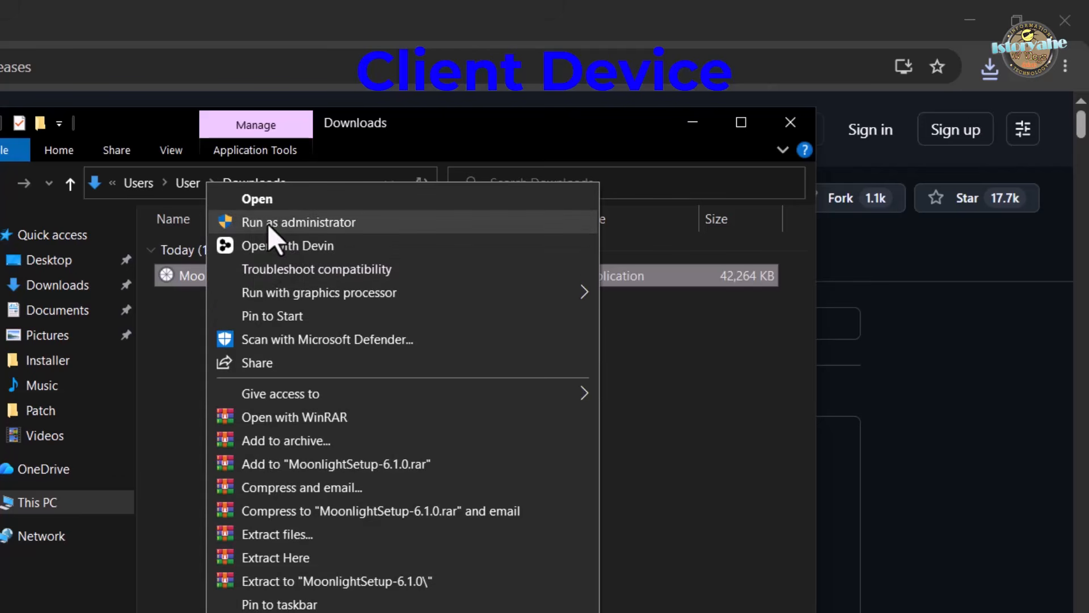
pyautogui.click(268, 222)
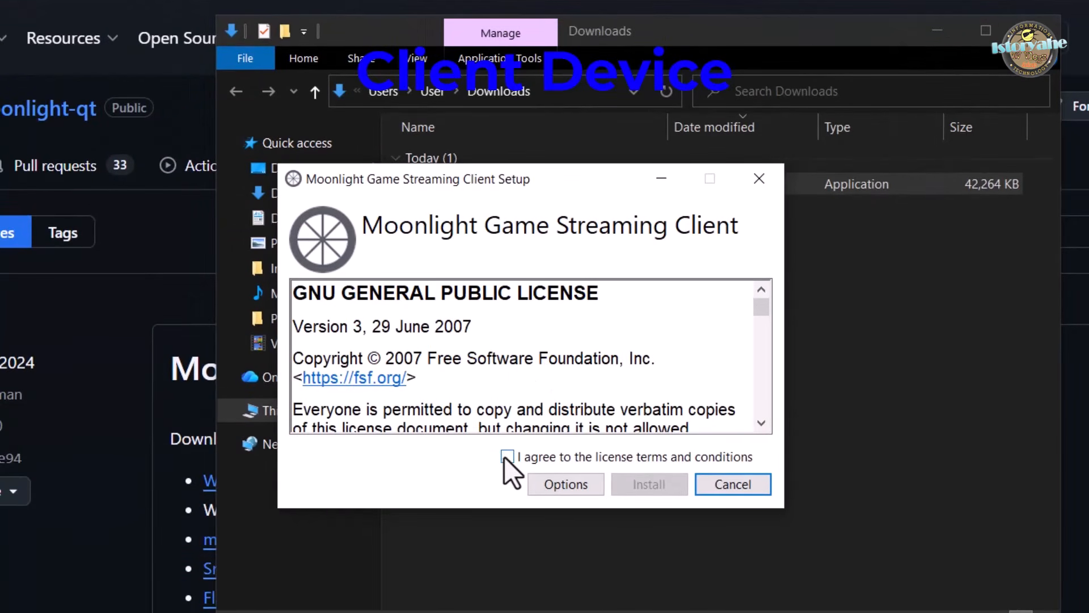
# Agree to the license terms, install the Moonlight Game Streaming Client and exit the setup
pyautogui.click(507, 457)
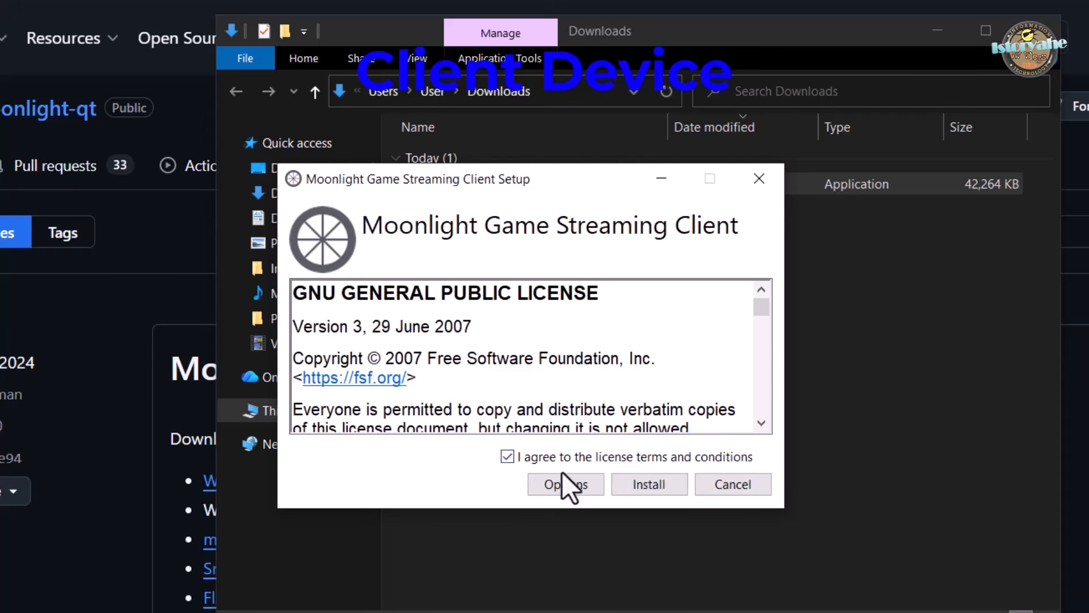
pyautogui.click(638, 487)
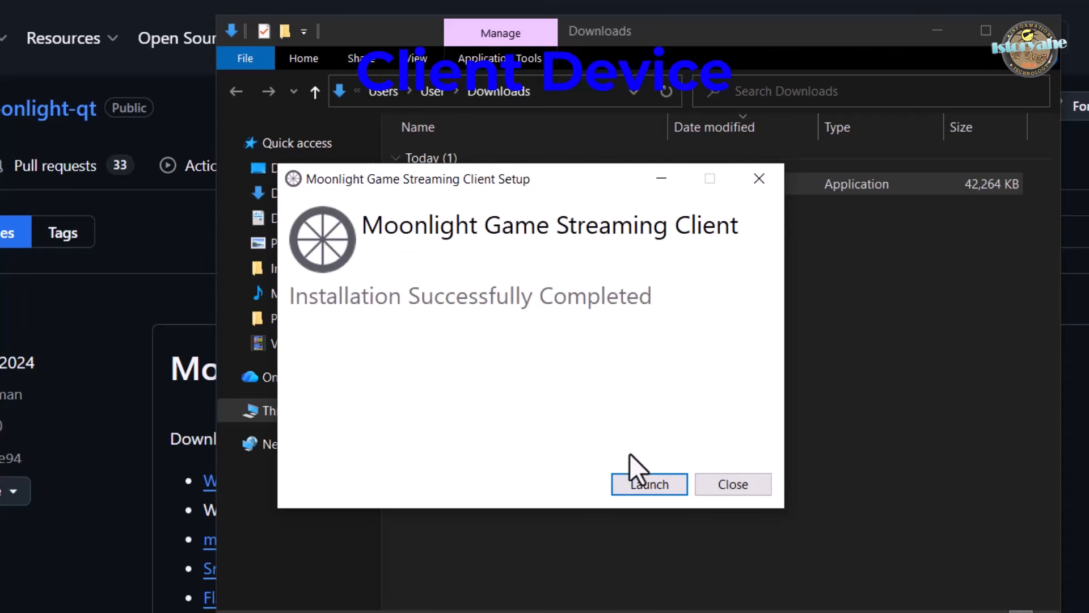
pyautogui.click(647, 484)
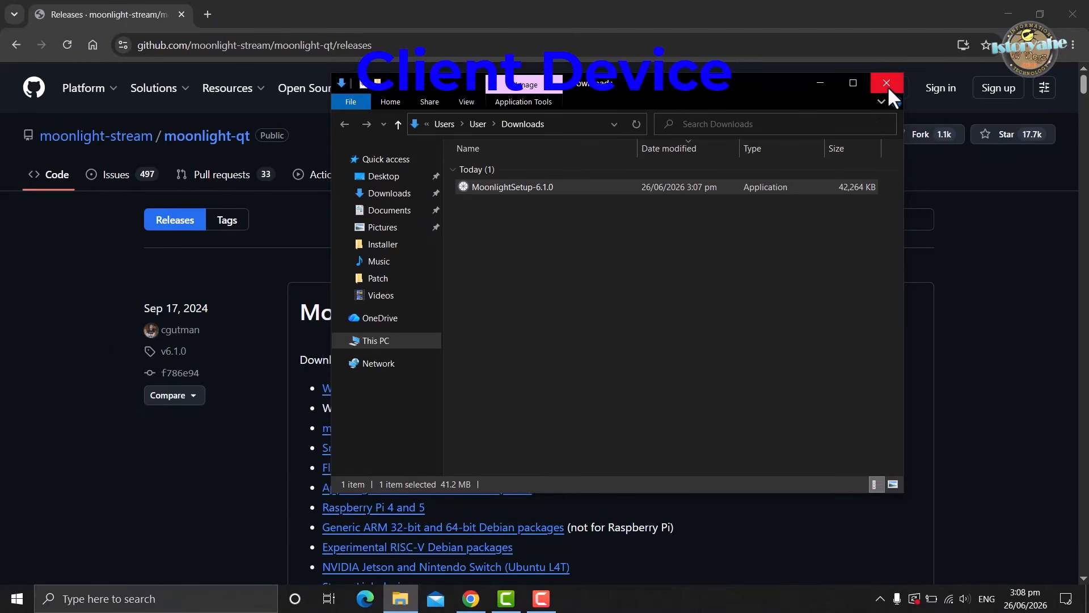
# Close the Downloads folder and the browser on the client device, and open Moonlight
pyautogui.click(888, 83)
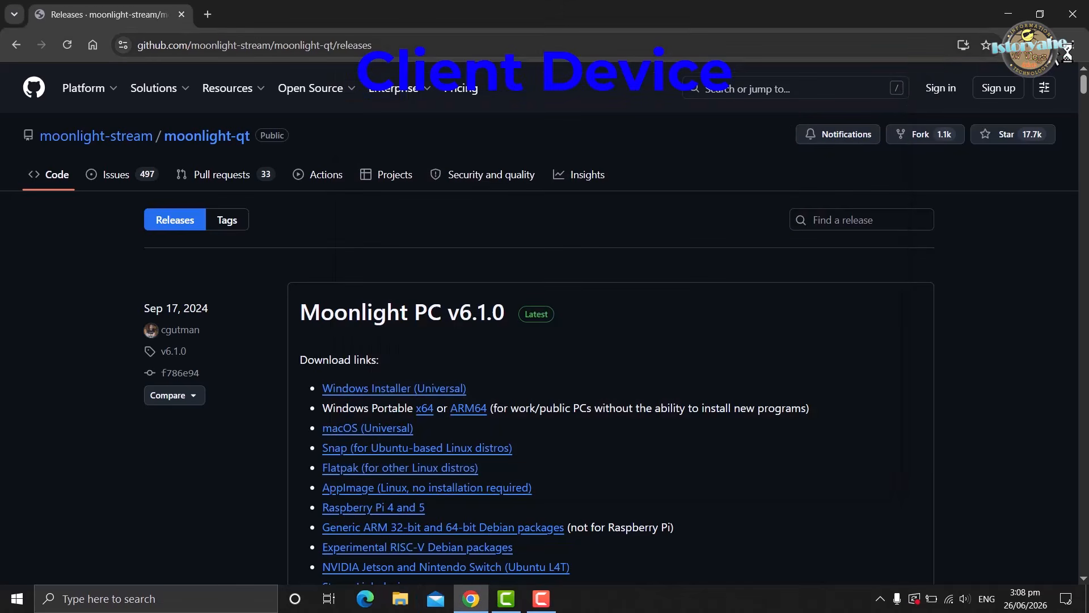
pyautogui.click(1066, 17)
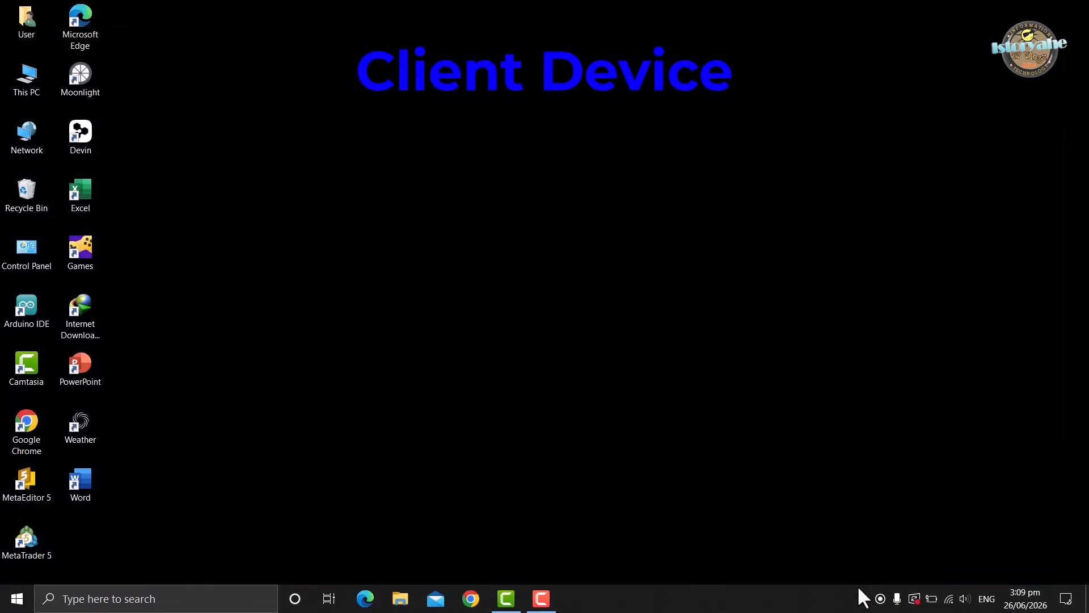
pyautogui.click(862, 599)
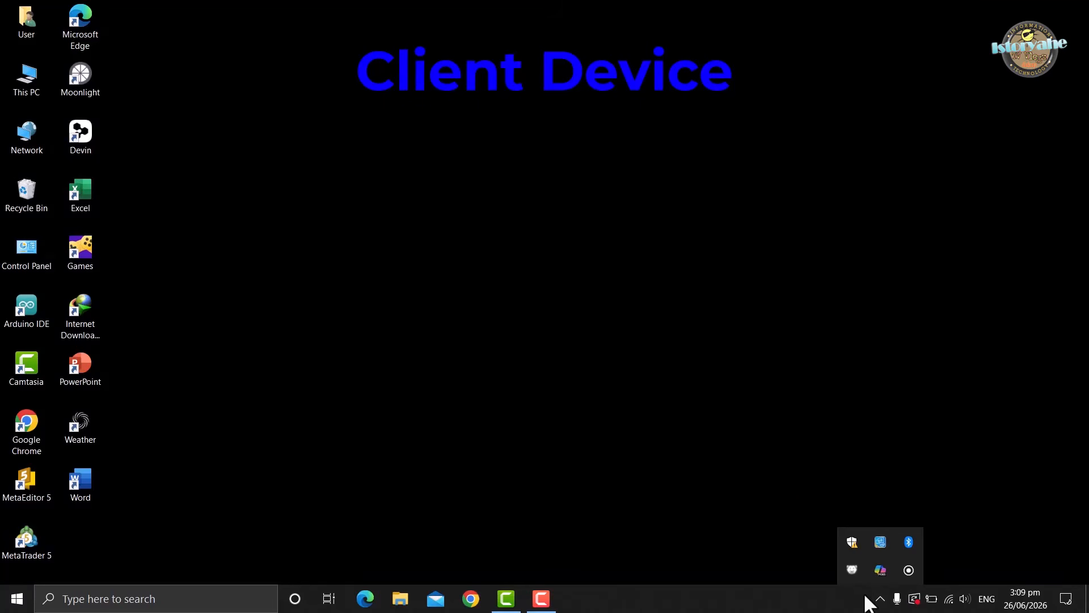
pyautogui.click(804, 502)
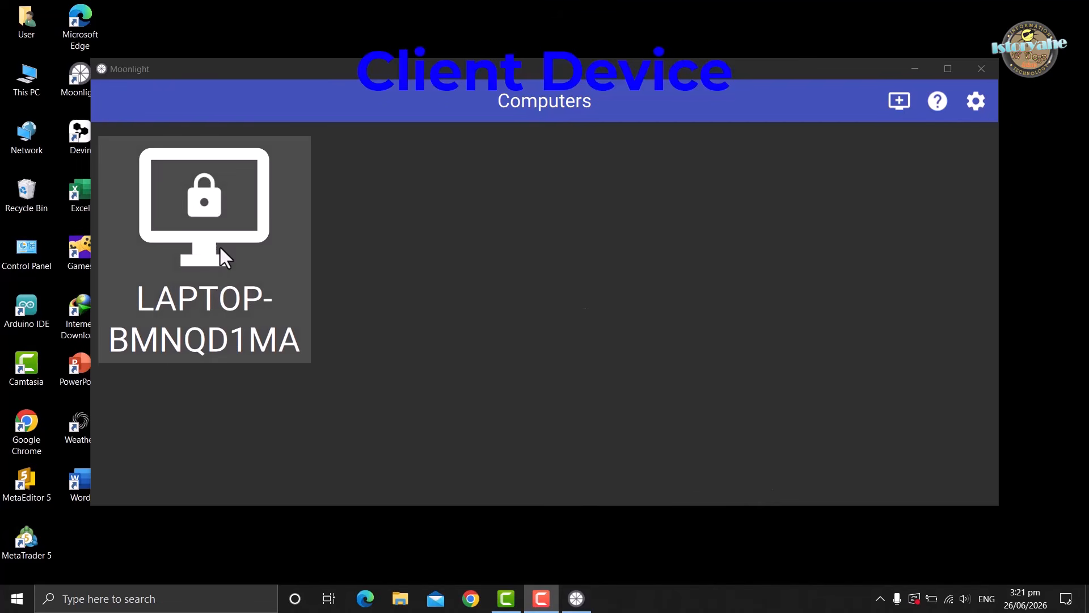
# Start pairing with the locked host in Moonlight, and submit the pairing PIN with device name pc2 on Sunshine's PIN Pairing page
pyautogui.click(220, 247)
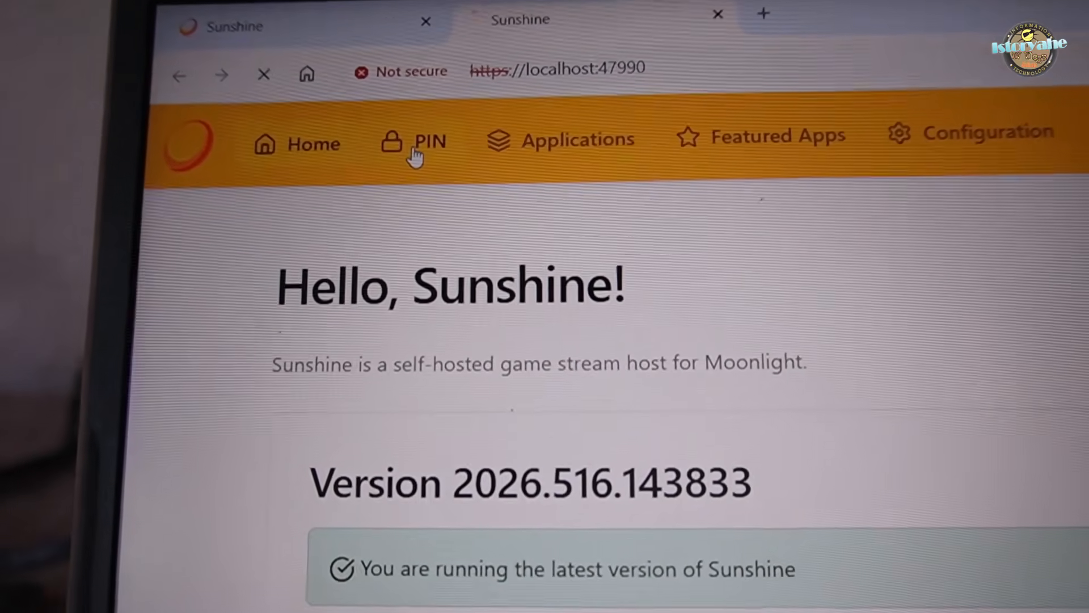
pyautogui.click(430, 139)
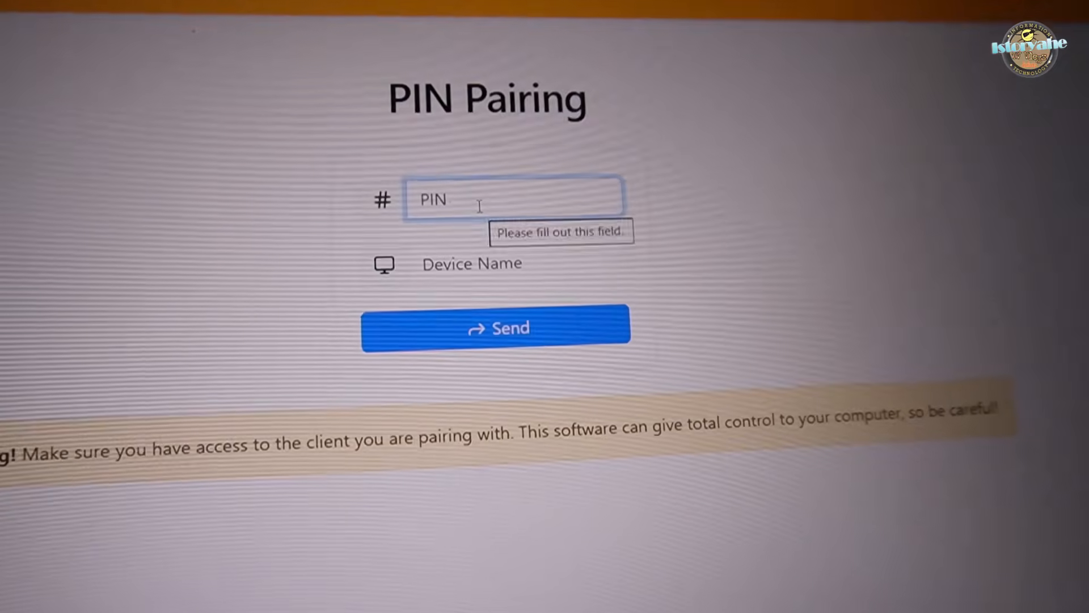
pyautogui.click(479, 206)
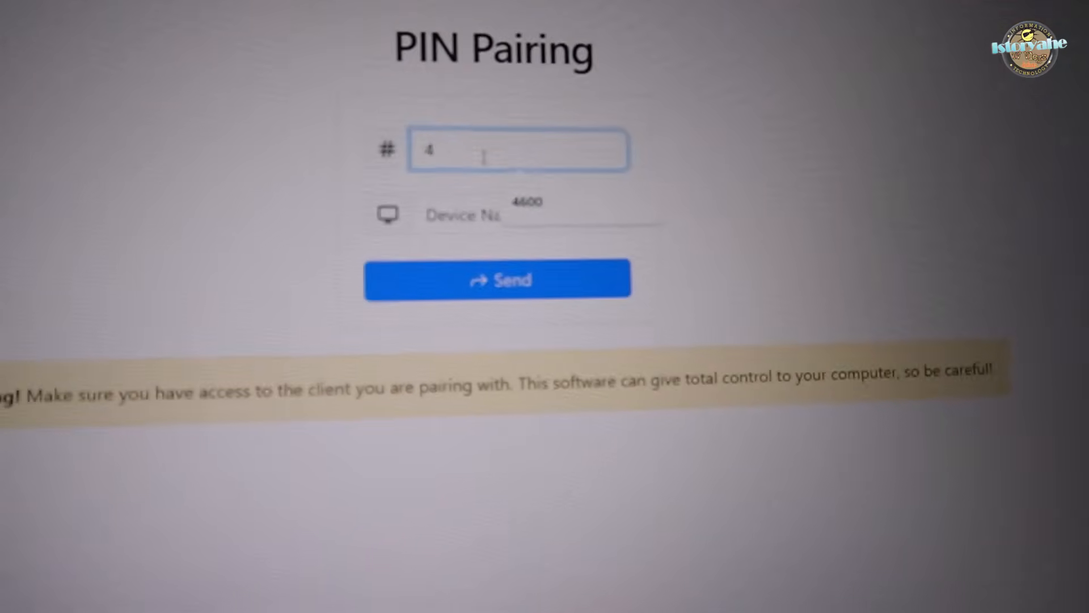
pyautogui.write('82')
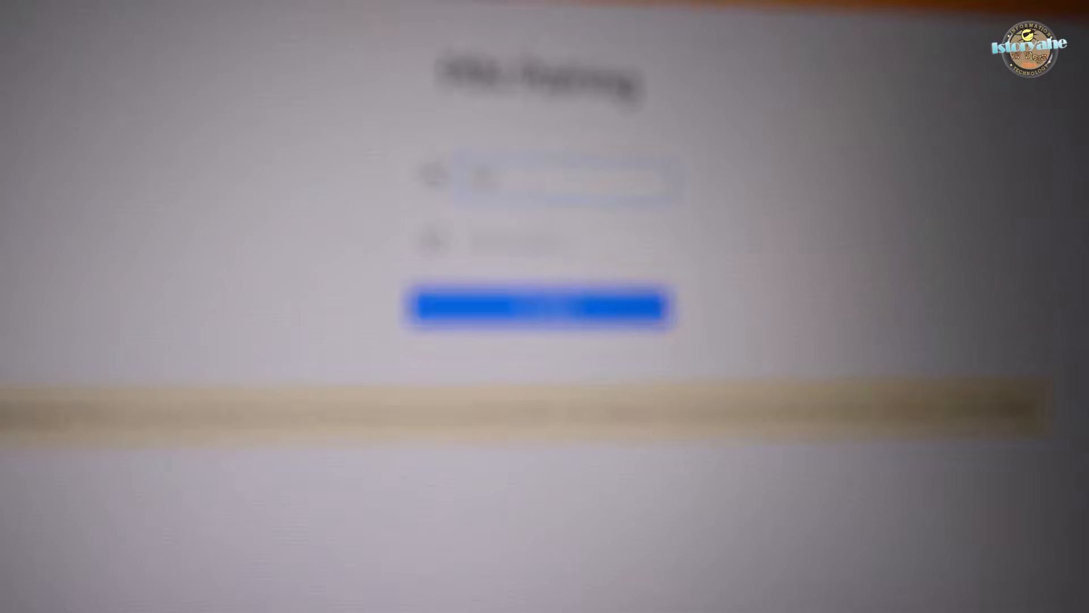
pyautogui.write('8')
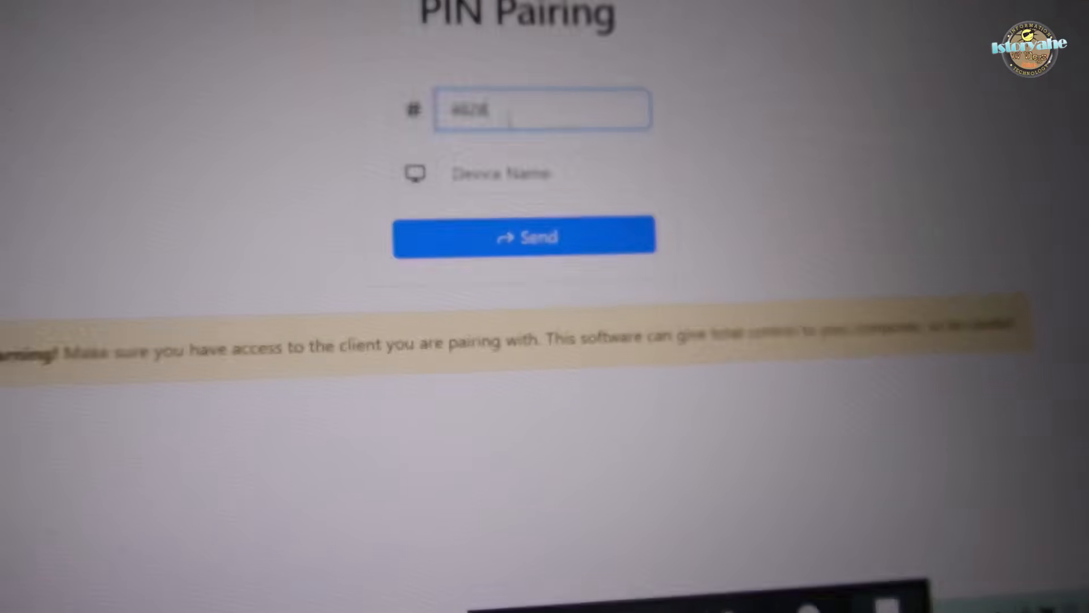
pyautogui.press('Return')
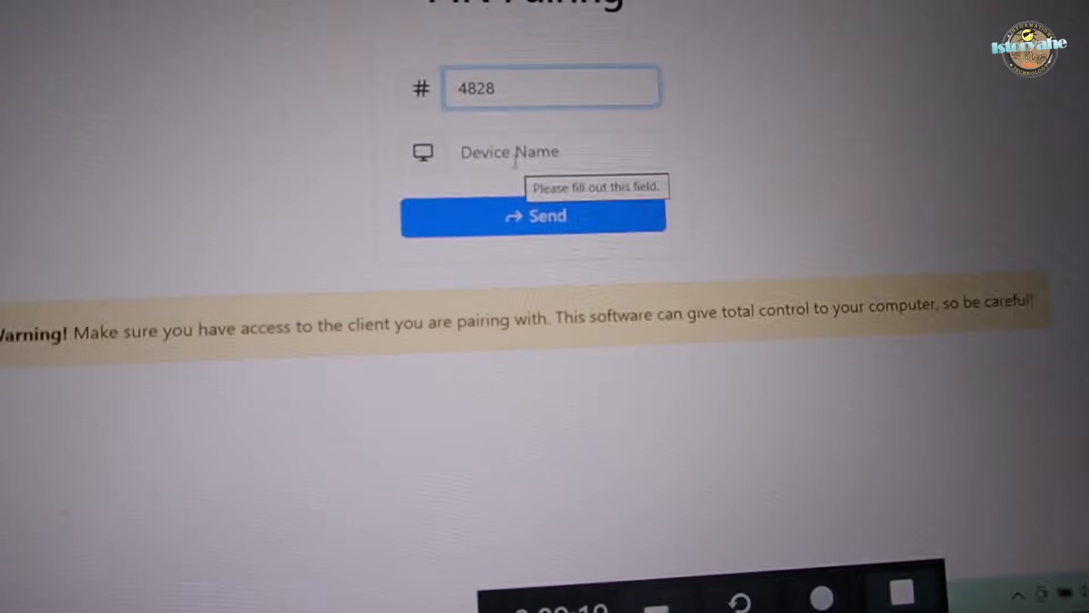
pyautogui.click(518, 152)
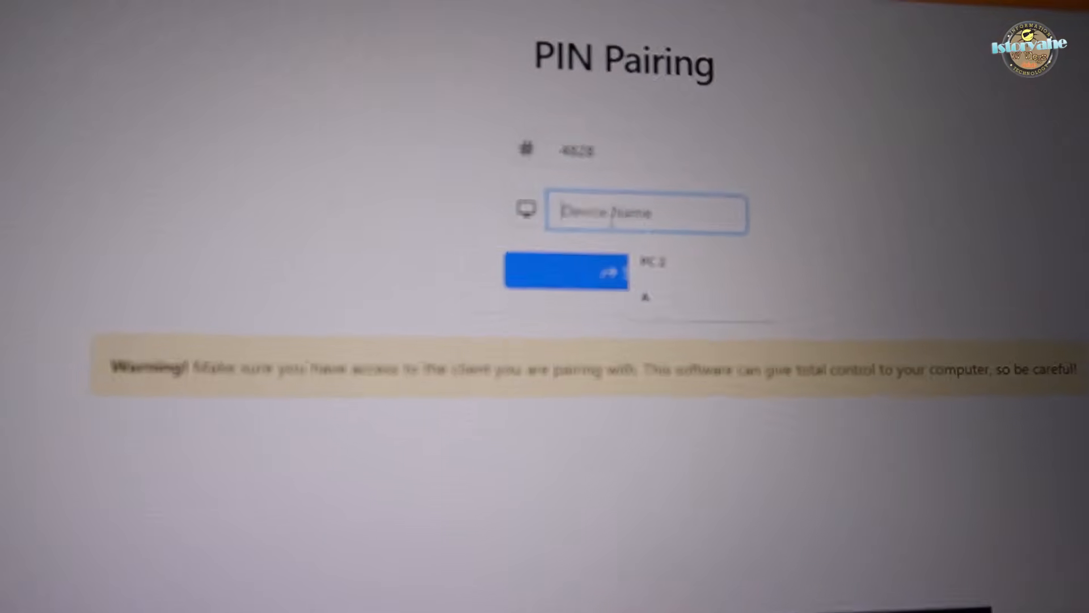
pyautogui.write('Pc2')
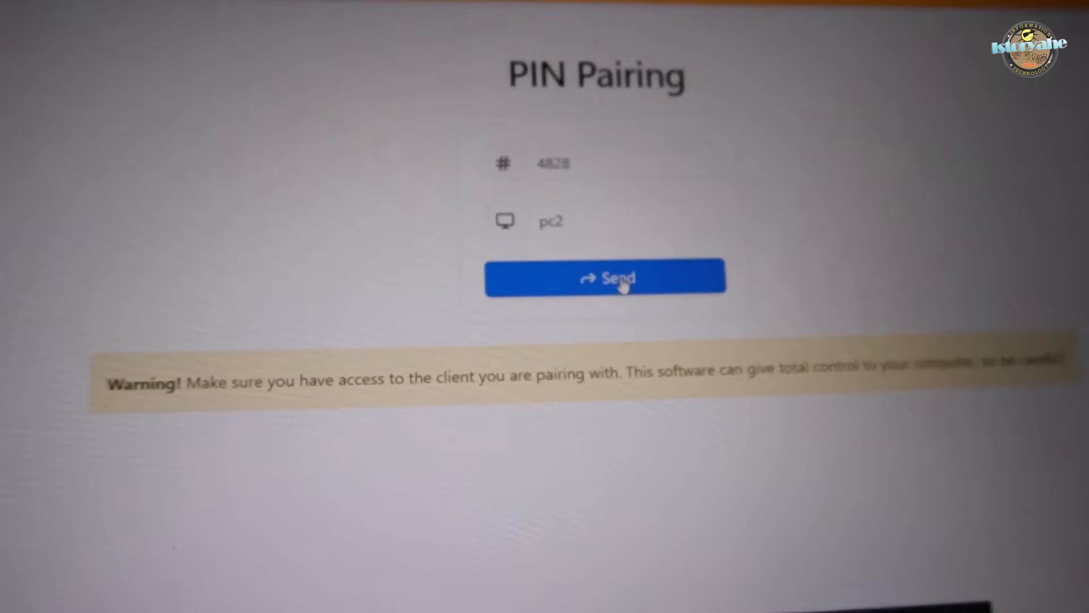
pyautogui.click(620, 272)
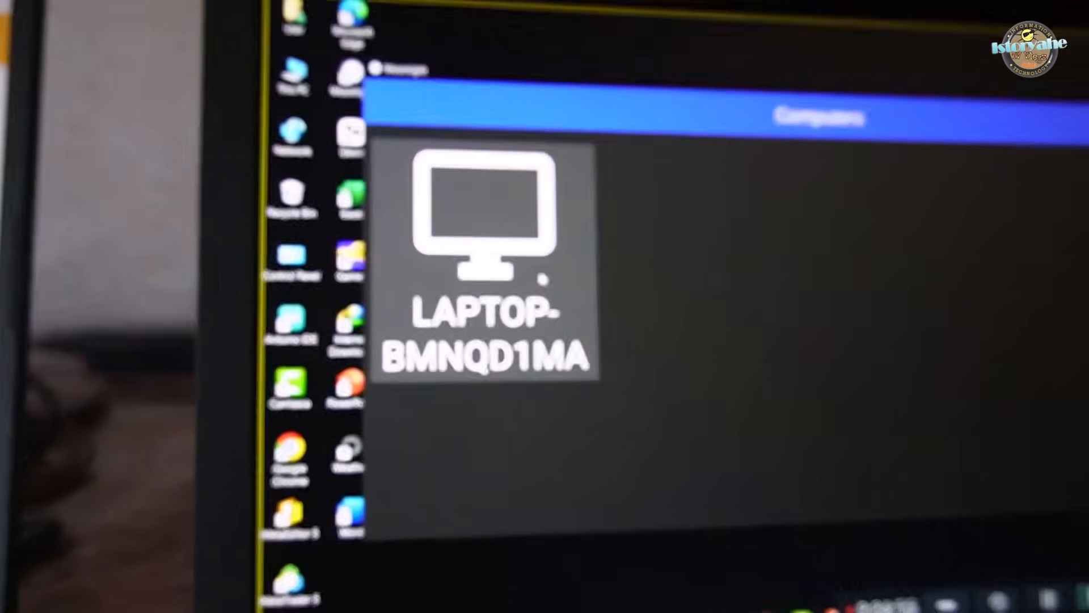
# Open the paired host computer in Moonlight on the client device and start the Steam Big Picture stream
pyautogui.click(593, 274)
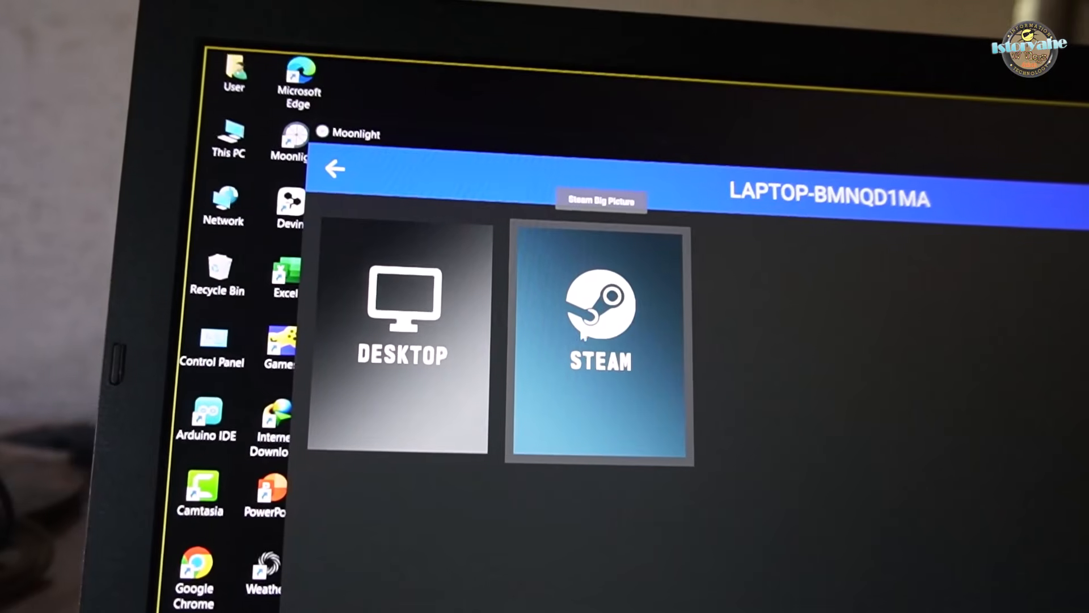
pyautogui.click(604, 338)
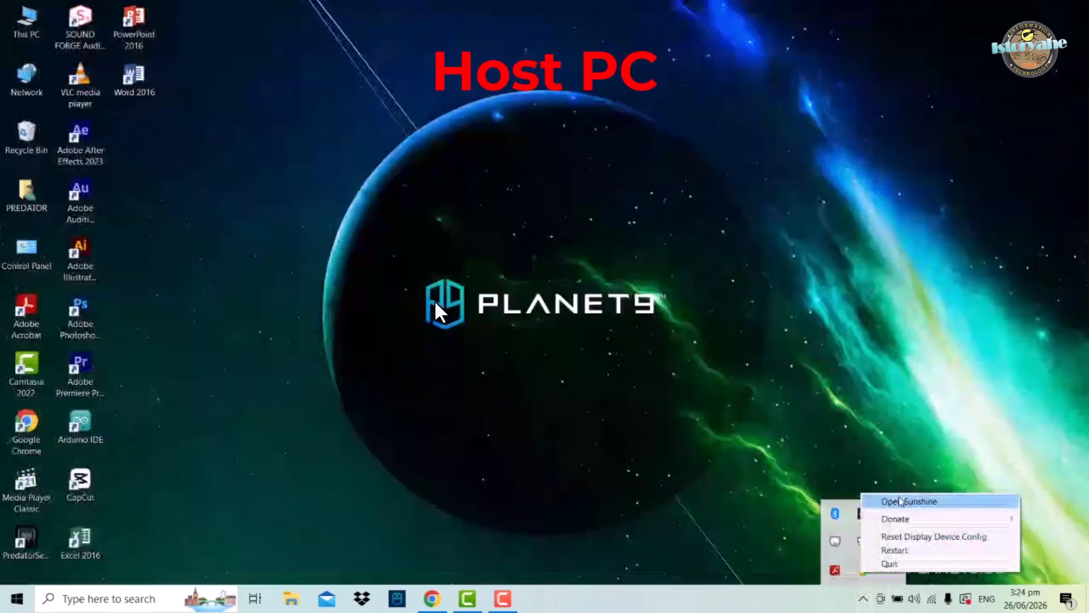
# Open Sunshine on the host PC and copy the device_id of the Linux FHD display from the troubleshooting logs
pyautogui.click(908, 501)
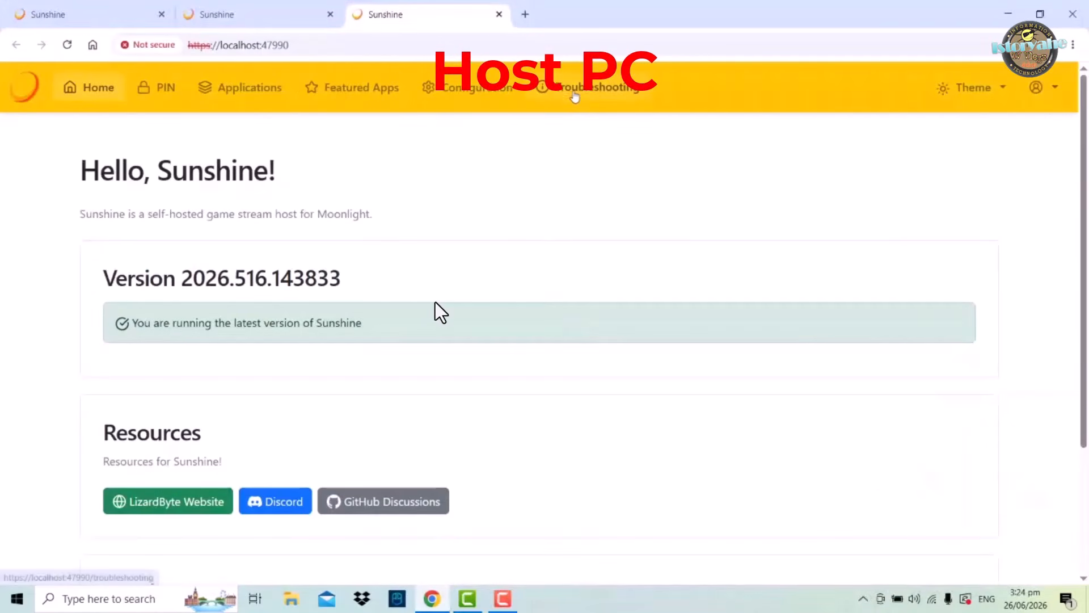
pyautogui.click(575, 93)
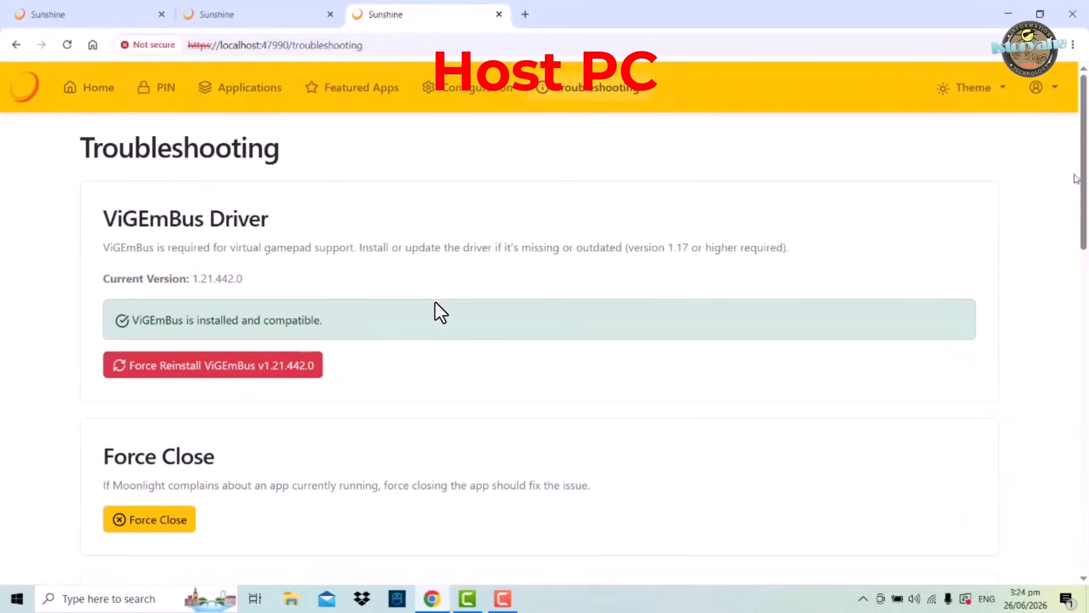
pyautogui.scroll(-10, 434, 302)
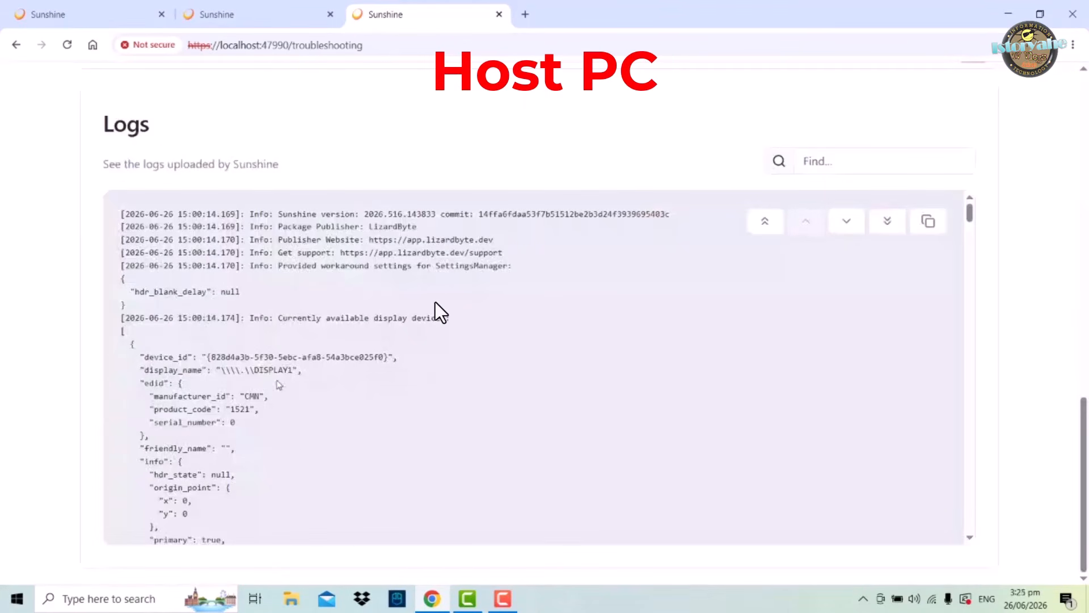
pyautogui.moveTo(971, 216); pyautogui.dragTo(970, 237)
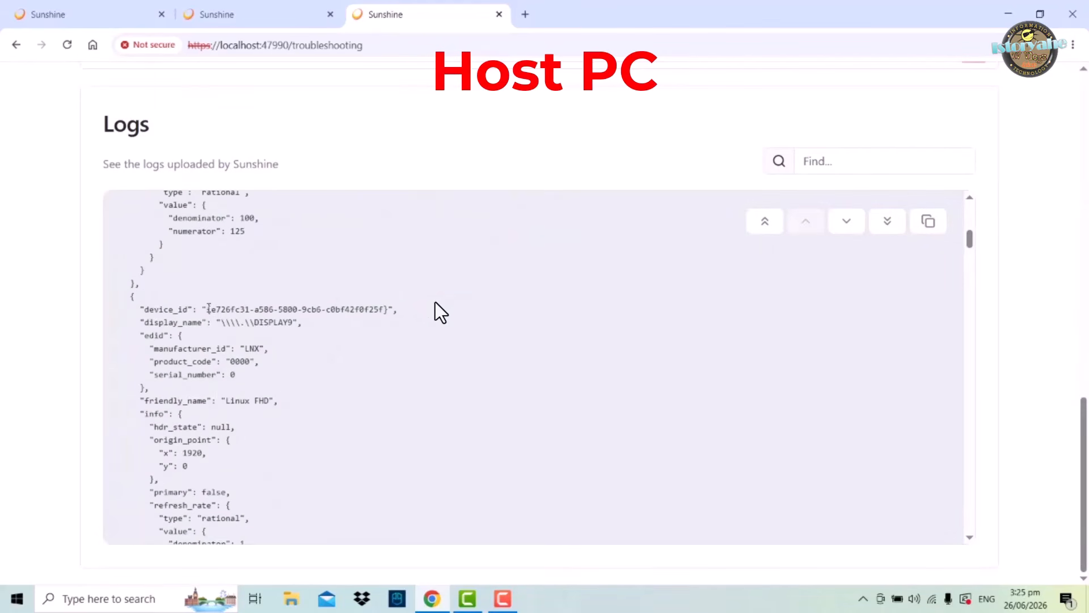
pyautogui.moveTo(208, 310); pyautogui.dragTo(390, 310)
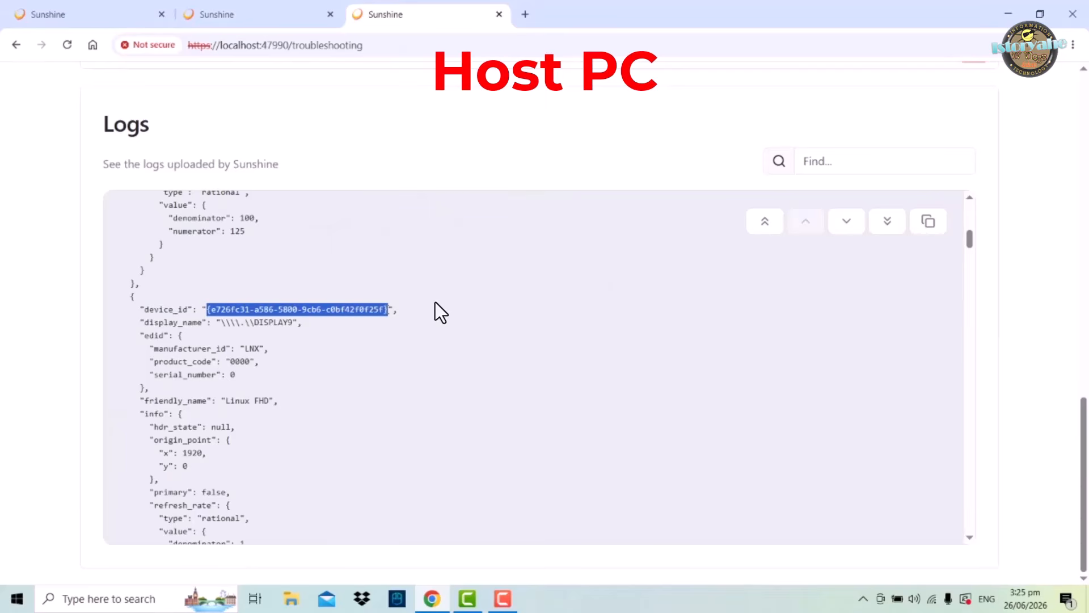
pyautogui.rightClick(379, 309)
pyautogui.click(396, 328)
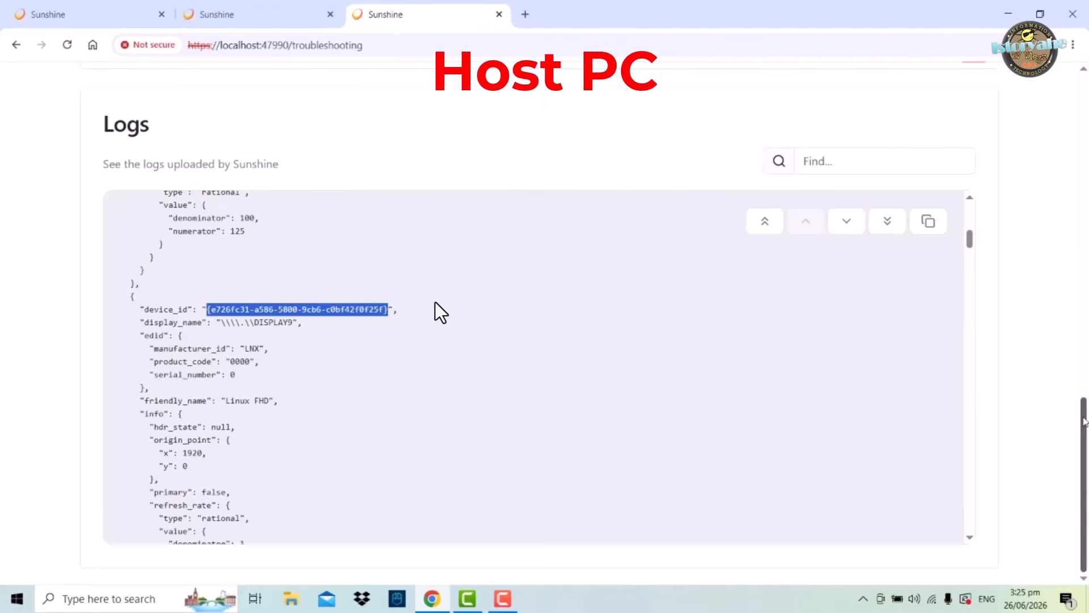
# Paste the copied display device ID into the Display Id setting of Sunshine's Audio/Video configuration
pyautogui.scroll(15, 435, 302)
pyautogui.scroll(2, 435, 302)
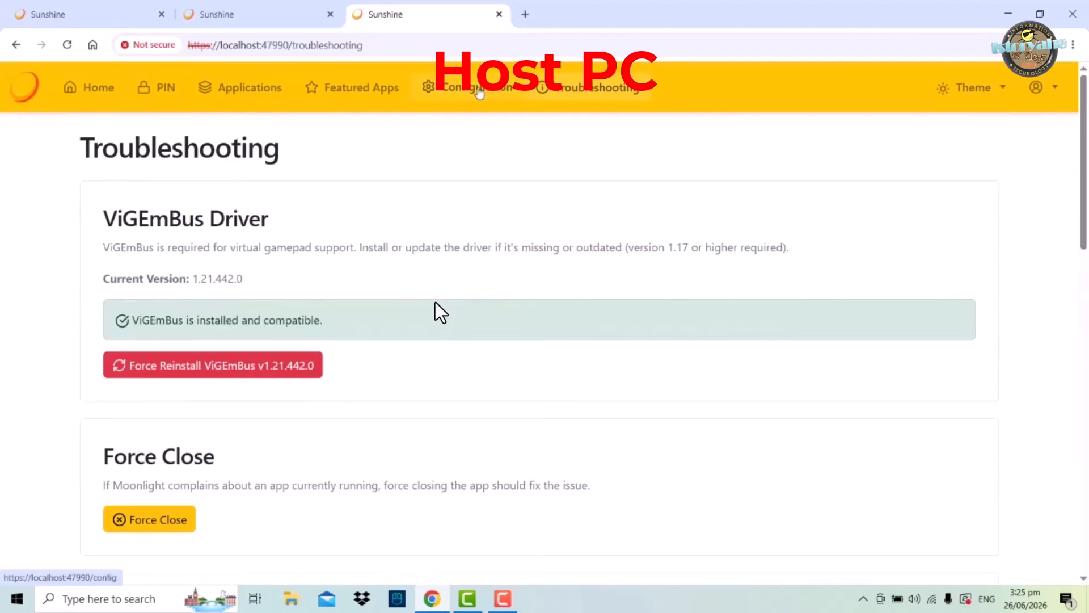
pyautogui.click(480, 91)
pyautogui.click(331, 241)
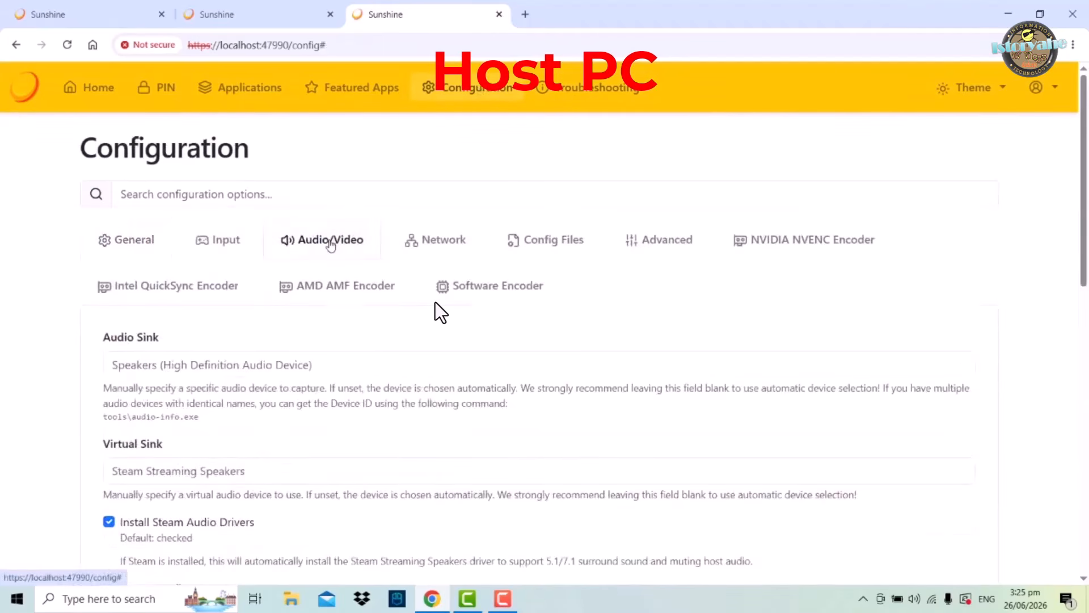
pyautogui.moveTo(1084, 195); pyautogui.dragTo(1036, 411)
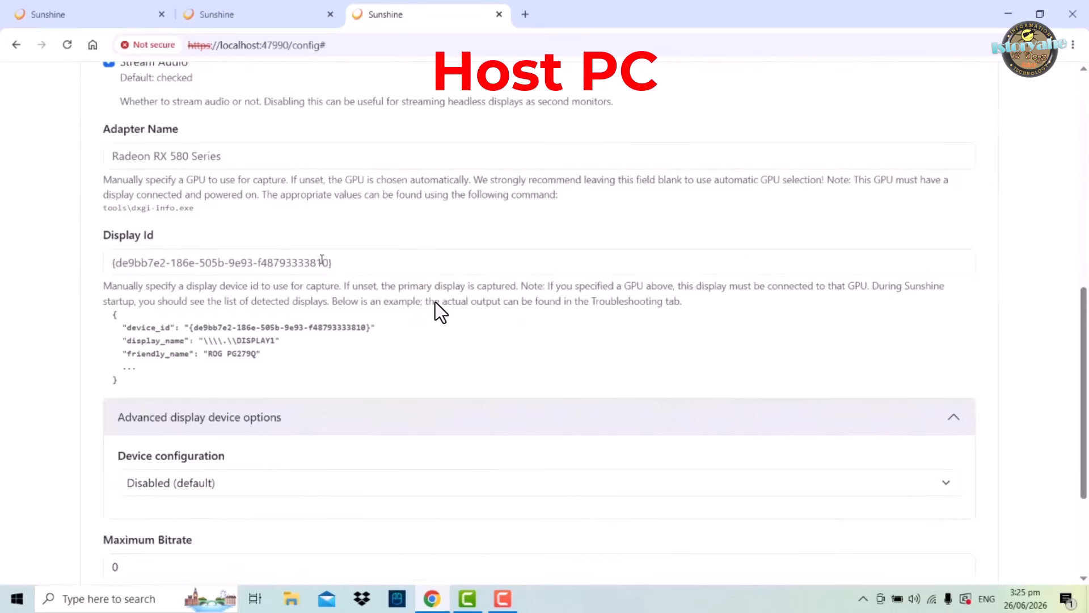
pyautogui.click(294, 261)
pyautogui.rightClick(131, 261)
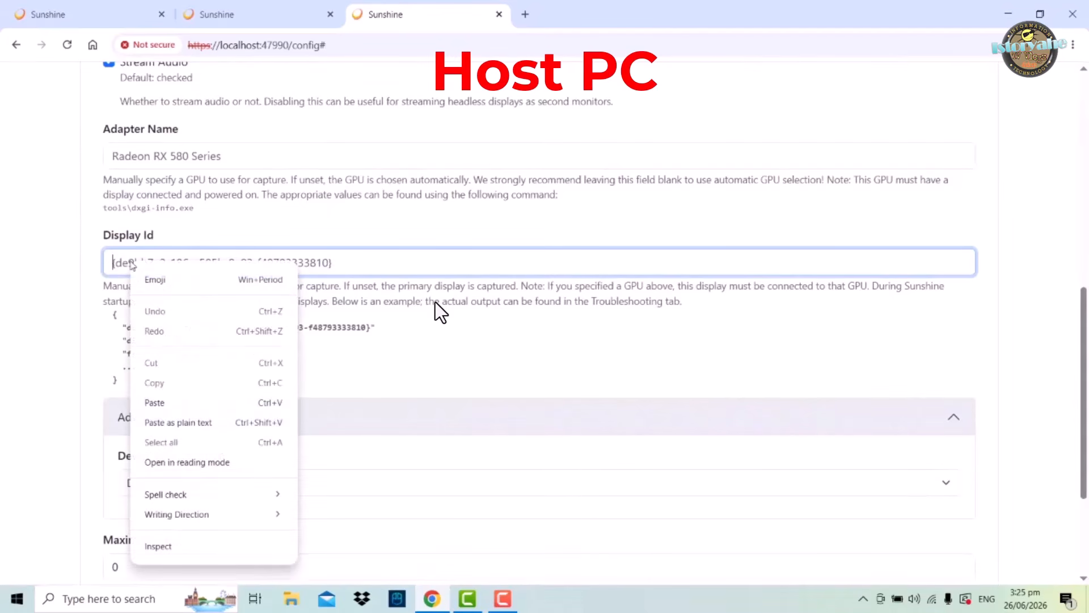
pyautogui.click(153, 402)
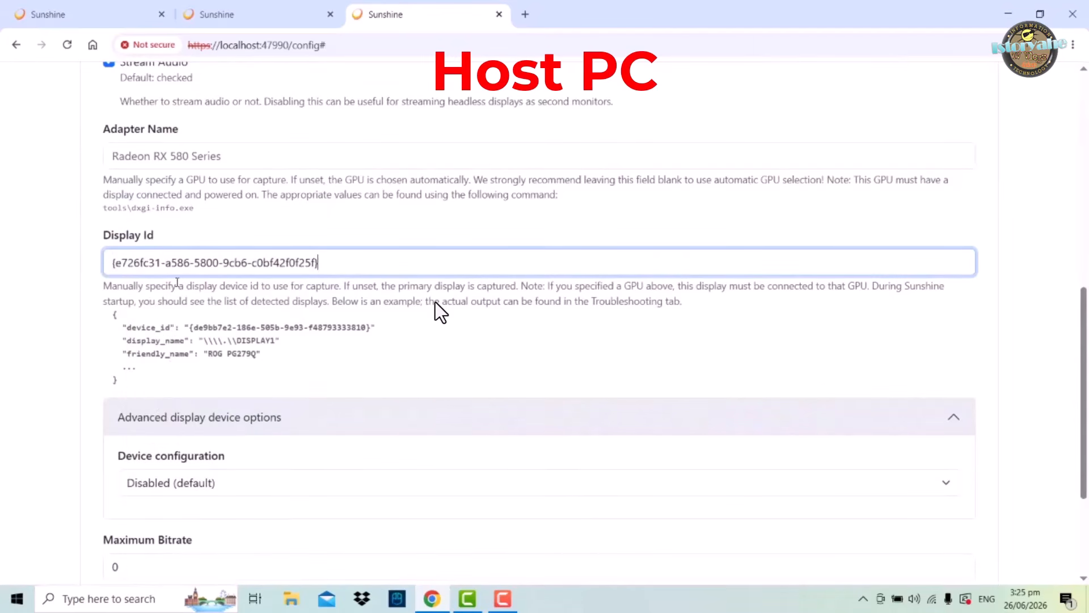
# Save the Sunshine configuration and apply the changes by restarting Sunshine
pyautogui.scroll(-3, 1069, 448)
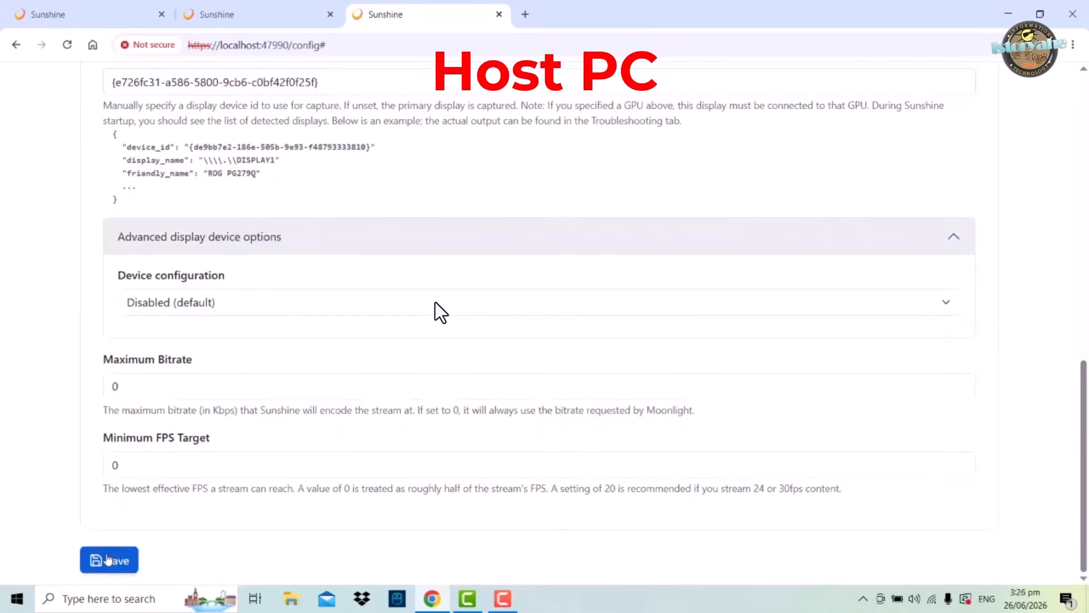
pyautogui.click(107, 560)
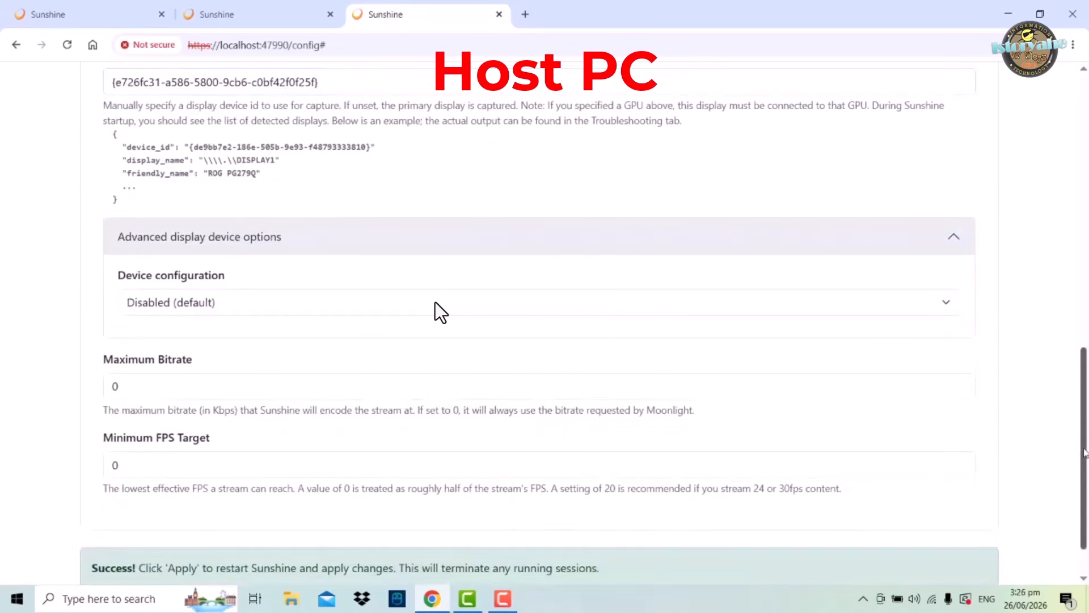
pyautogui.scroll(-1, 1064, 513)
pyautogui.click(177, 555)
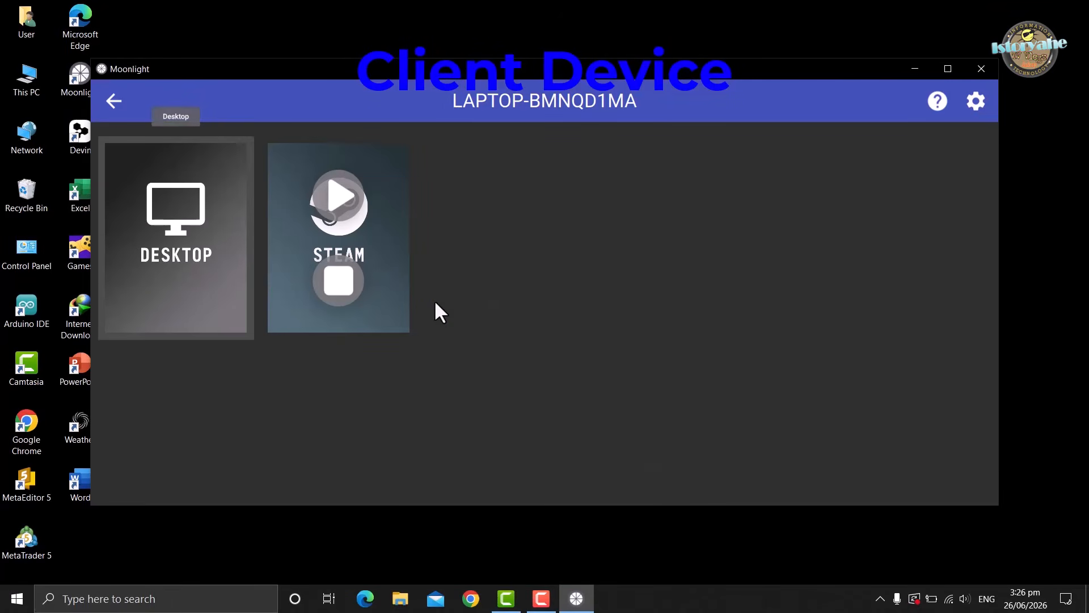
# Return to Moonlight on the client device and start the Steam stream from the host computer again
pyautogui.click(233, 213)
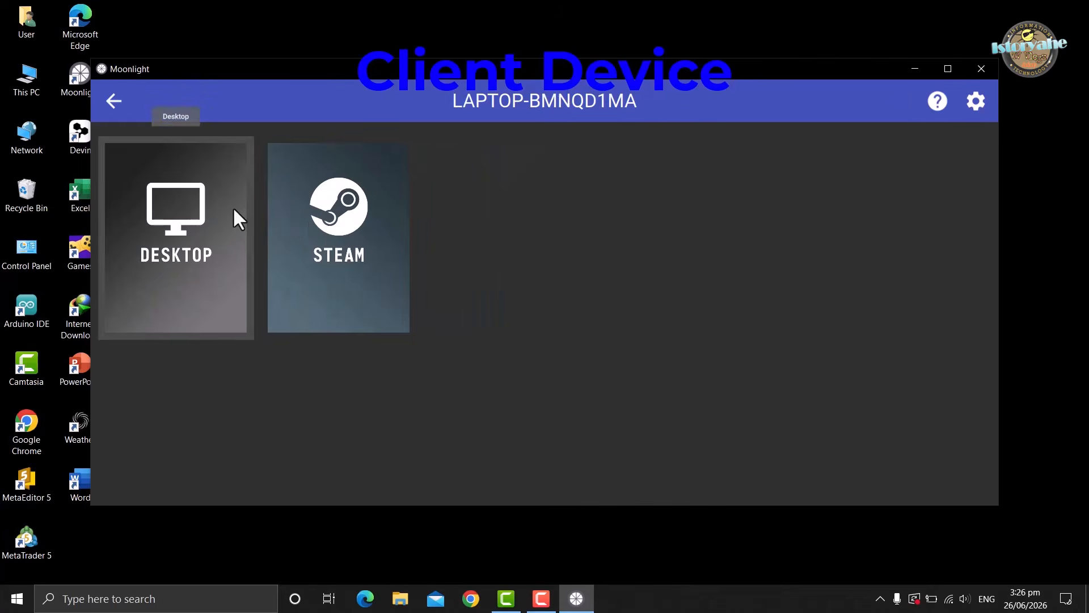
pyautogui.click(363, 234)
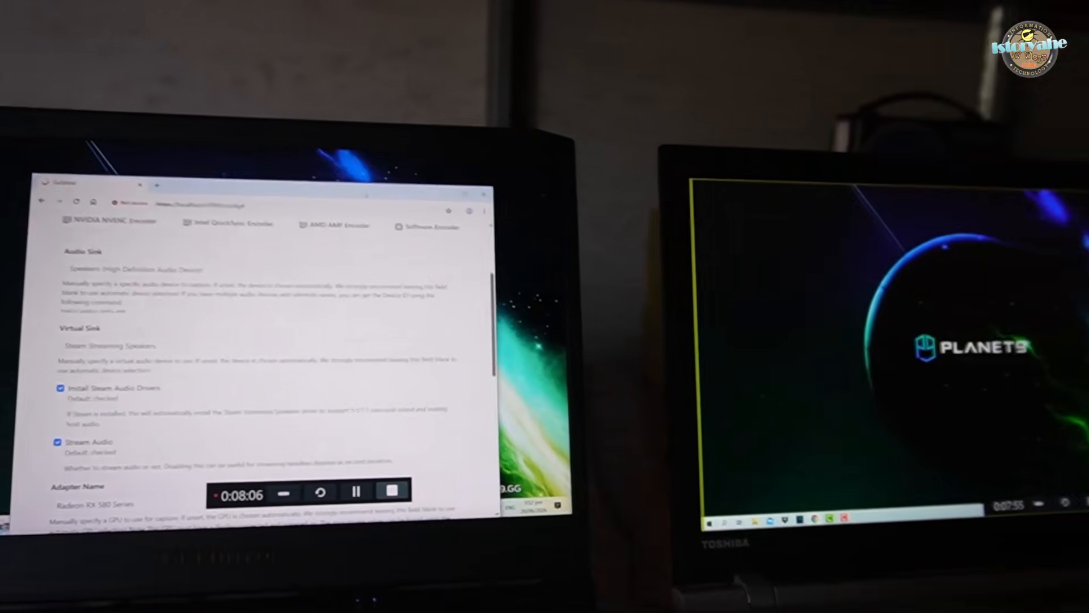
# Move the browser window from the host screen to the laptop's extended display and back, and move it onto the phone's display
pyautogui.moveTo(296, 140); pyautogui.dragTo(767, 184)
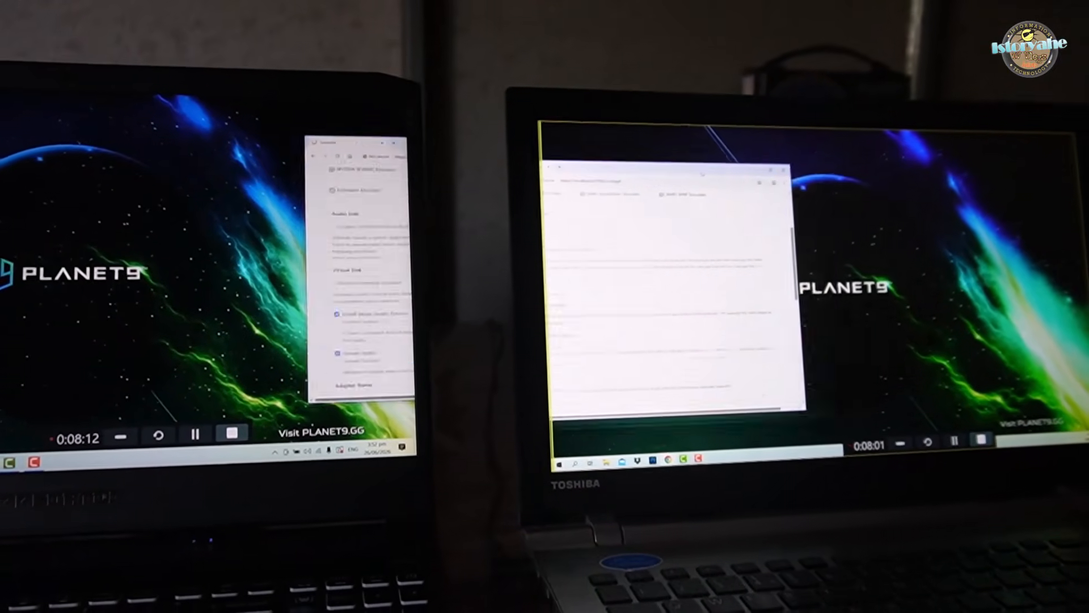
pyautogui.moveTo(702, 175); pyautogui.dragTo(576, 185)
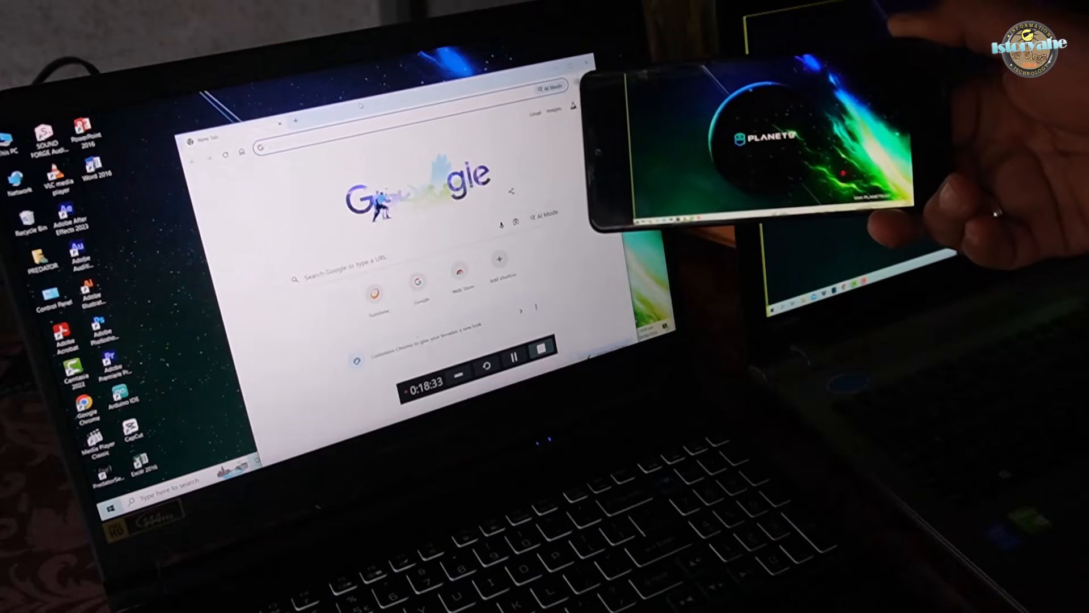
pyautogui.moveTo(361, 106); pyautogui.dragTo(939, 28)
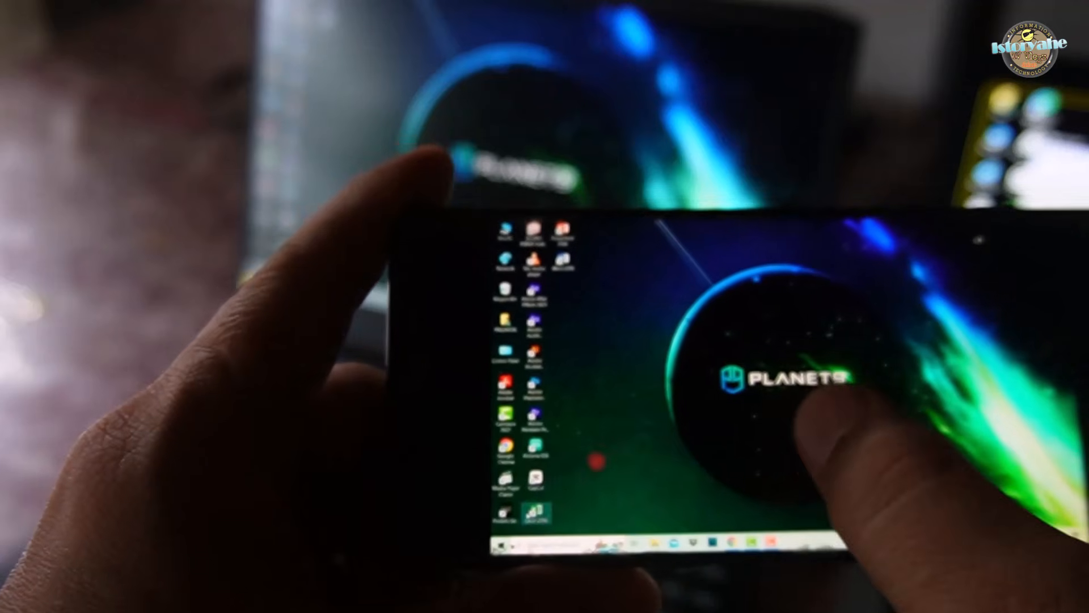
# Open and close the Start menu on the desktop streamed to the phone, and launch Google Chrome from its desktop shortcut
pyautogui.click(507, 546)
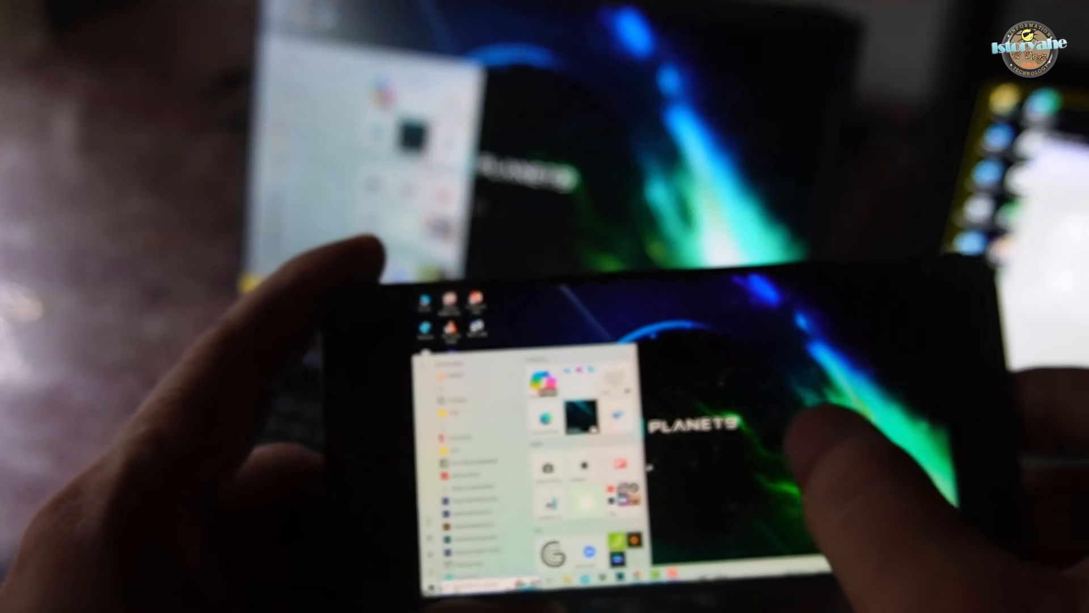
pyautogui.click(806, 420)
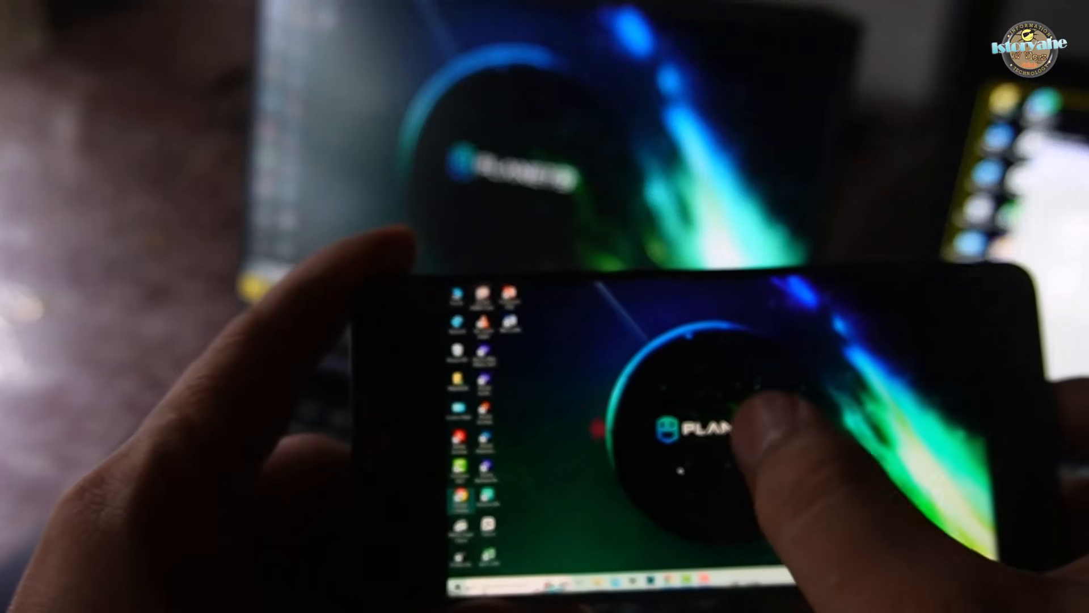
pyautogui.doubleClick(453, 501)
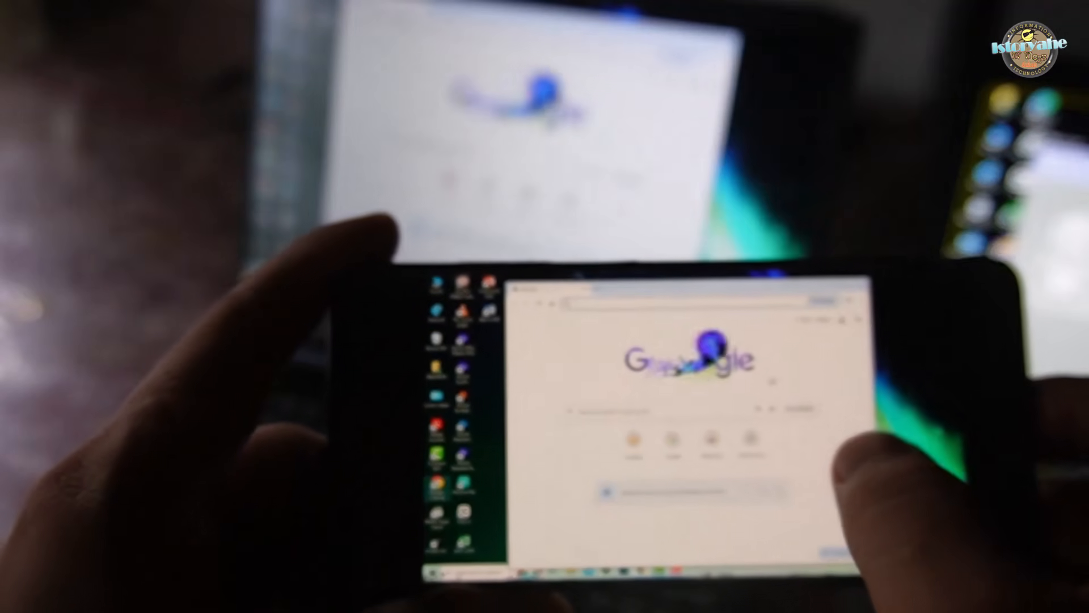